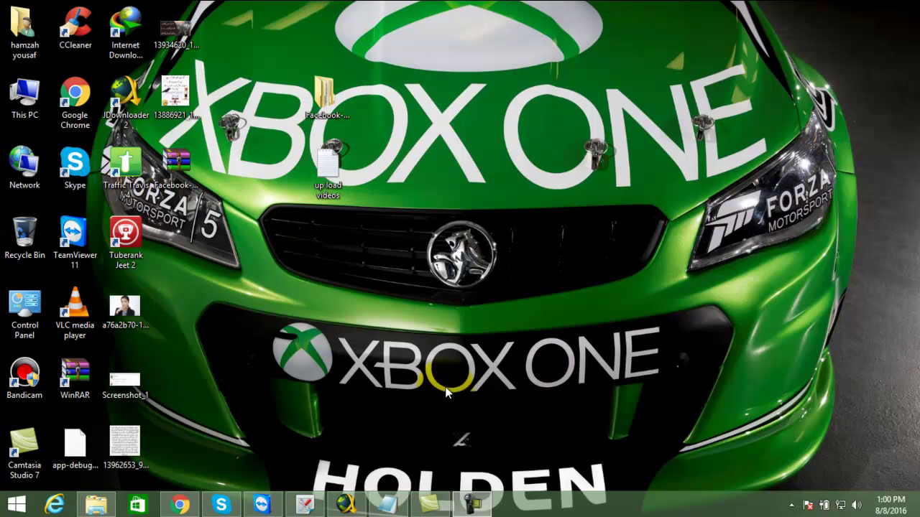
Restore Chrome and open the sharebook92.com thread 'how to post in all facebook groups'
{"action": "left_click", "coordinate": [193, 505]}
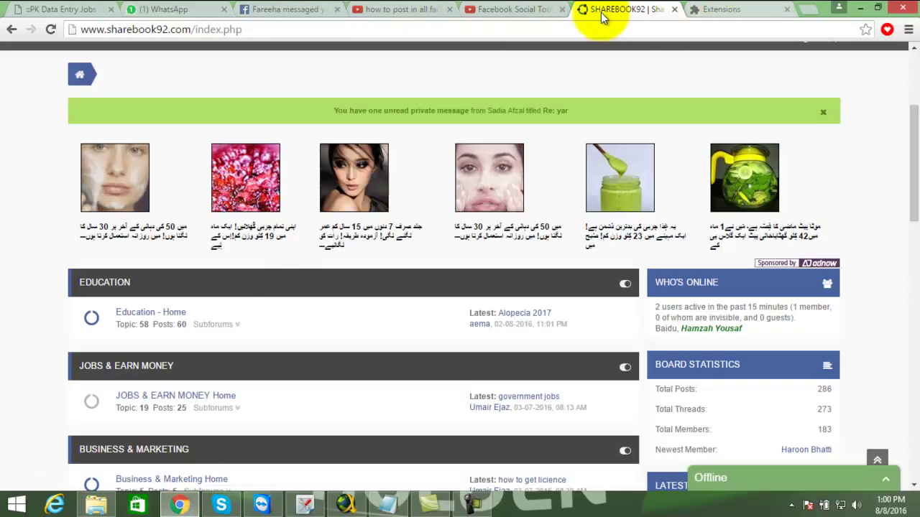
{"action": "scroll", "coordinate": [416, 312], "scroll_direction": "down", "scroll_amount": 1}
{"action": "scroll", "coordinate": [421, 314], "scroll_direction": "down", "scroll_amount": 2}
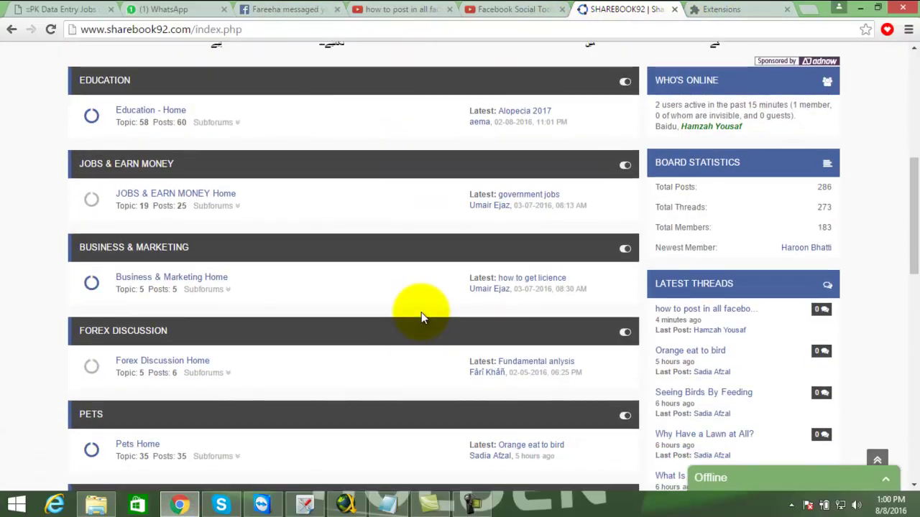
{"action": "left_click", "coordinate": [727, 311]}
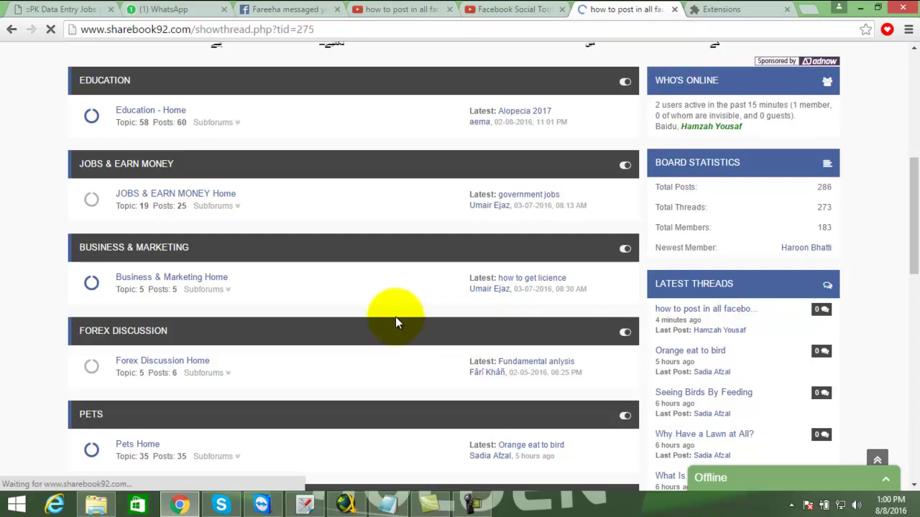
Scroll through the thread's Facebook Social Toolkit setup steps
{"action": "scroll", "coordinate": [460, 319], "scroll_direction": "down", "scroll_amount": 1}
{"action": "scroll", "coordinate": [467, 313], "scroll_direction": "down", "scroll_amount": 2}
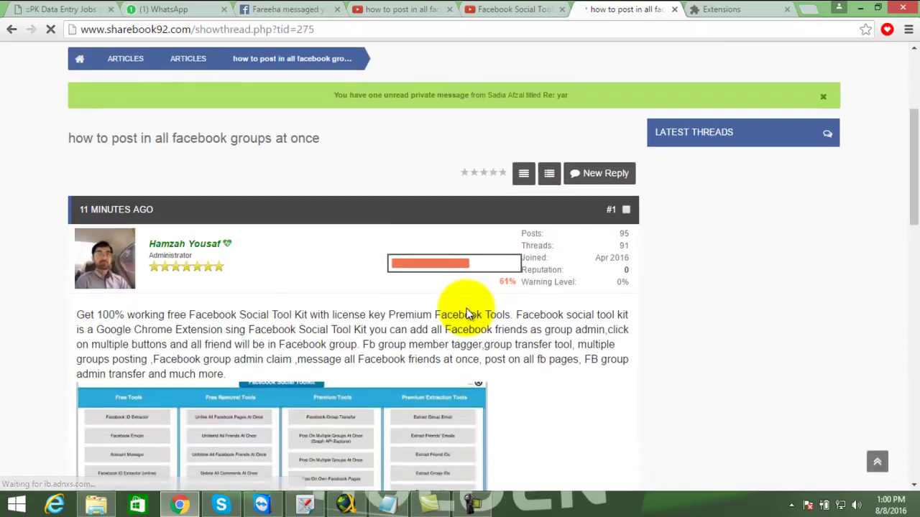
{"action": "scroll", "coordinate": [467, 313], "scroll_direction": "down", "scroll_amount": 1}
{"action": "scroll", "coordinate": [517, 320], "scroll_direction": "down", "scroll_amount": 2}
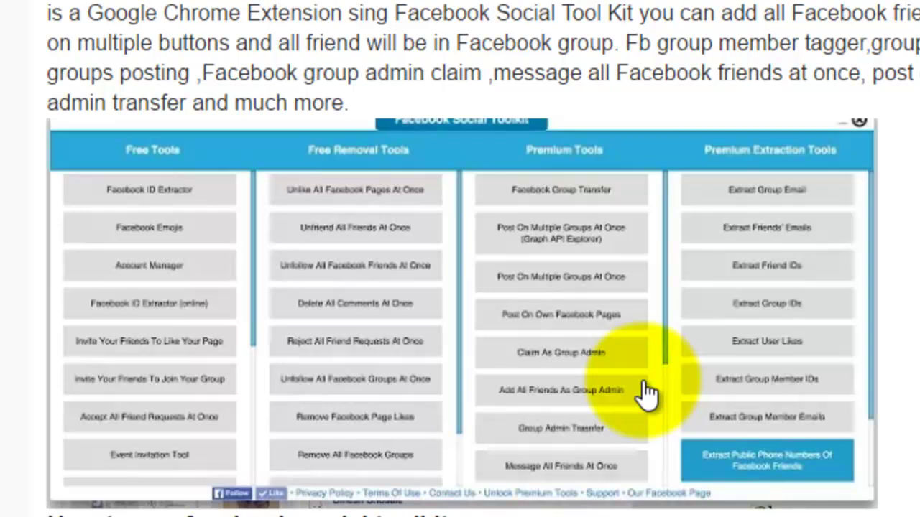
{"action": "scroll", "coordinate": [794, 363], "scroll_direction": "down", "scroll_amount": 1}
{"action": "scroll", "coordinate": [794, 359], "scroll_direction": "down", "scroll_amount": 4}
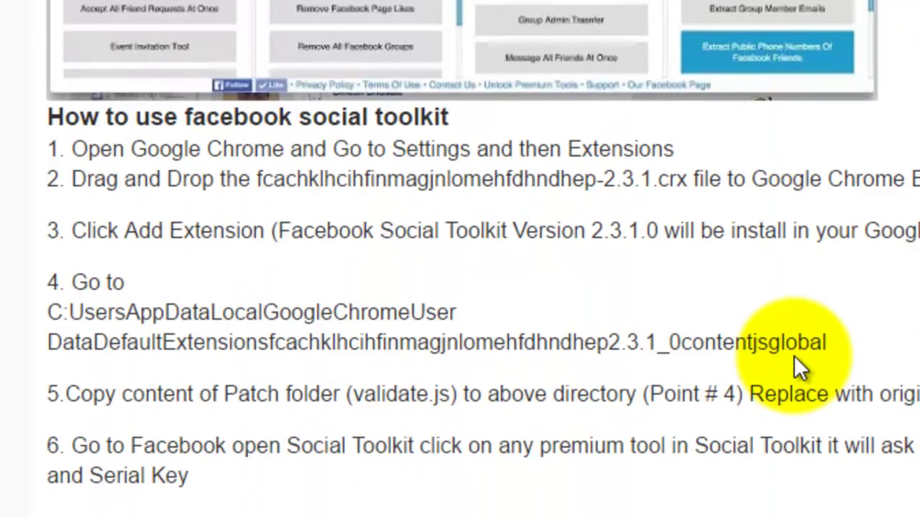
{"action": "scroll", "coordinate": [796, 363], "scroll_direction": "down", "scroll_amount": 5}
{"action": "scroll", "coordinate": [804, 345], "scroll_direction": "up", "scroll_amount": 10}
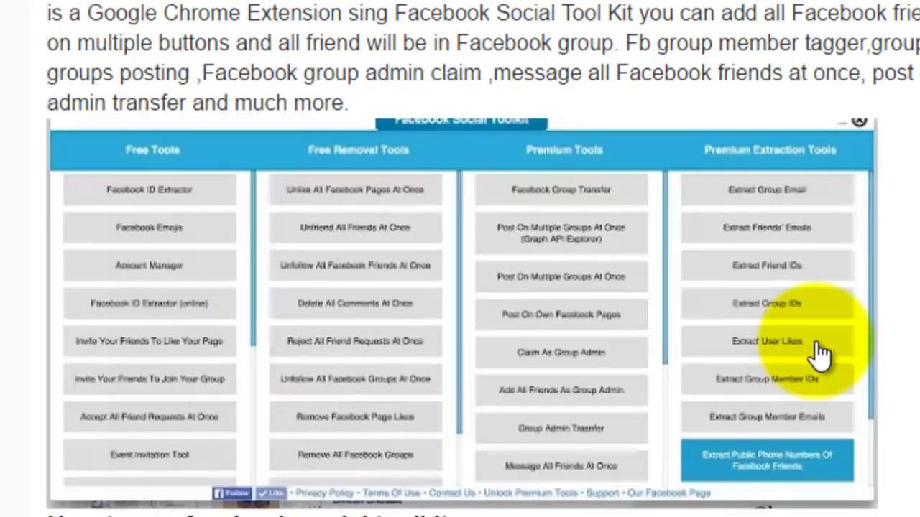
{"action": "scroll", "coordinate": [816, 341], "scroll_direction": "down", "scroll_amount": 15}
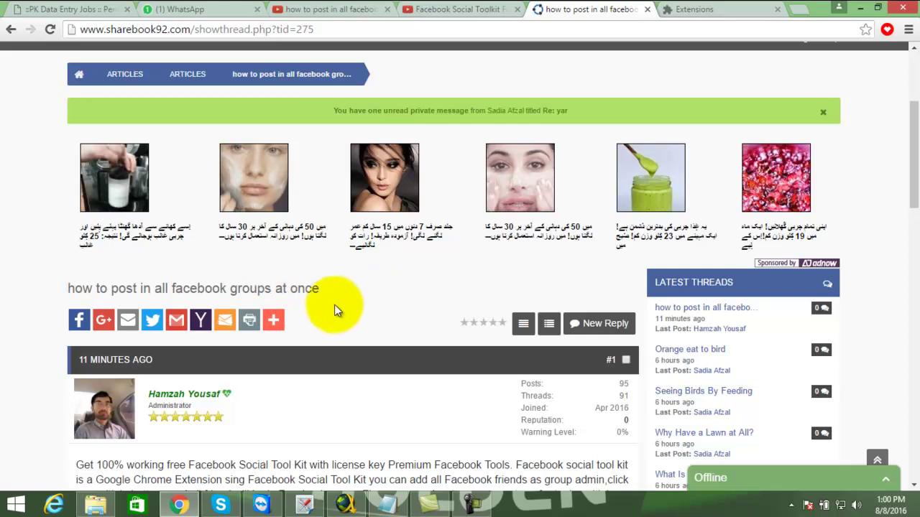
{"action": "scroll", "coordinate": [322, 300], "scroll_direction": "up", "scroll_amount": 3}
{"action": "scroll", "coordinate": [322, 300], "scroll_direction": "up", "scroll_amount": 1}
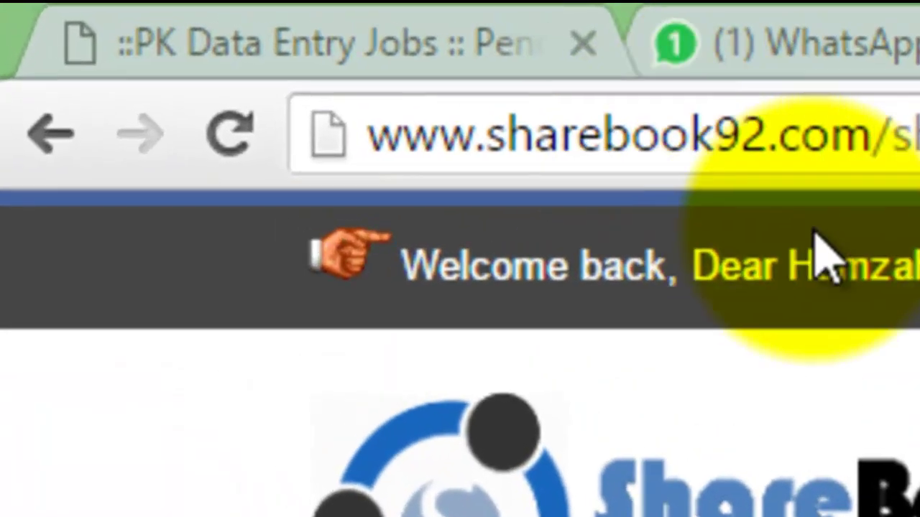
{"action": "scroll", "coordinate": [460, 360], "scroll_direction": "down", "scroll_amount": 5}
{"action": "scroll", "coordinate": [460, 359], "scroll_direction": "down", "scroll_amount": 5}
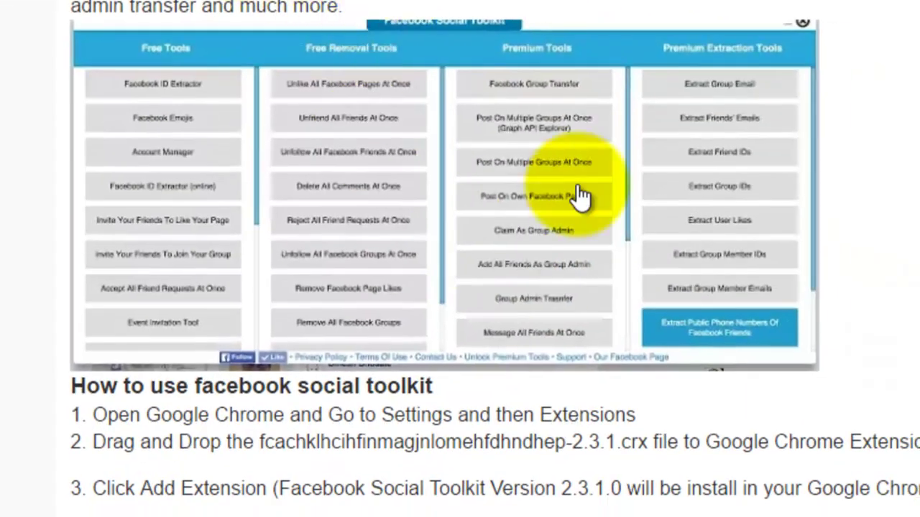
{"action": "scroll", "coordinate": [827, 342], "scroll_direction": "up", "scroll_amount": 5}
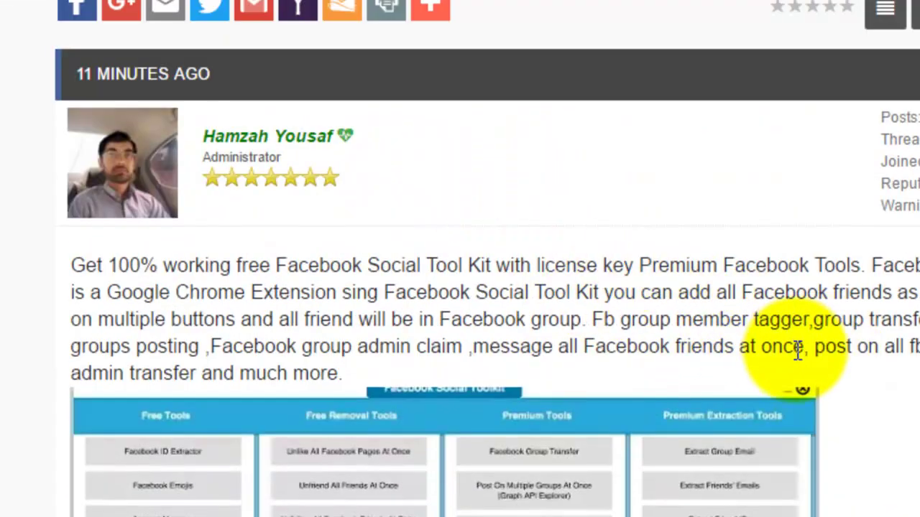
{"action": "scroll", "coordinate": [798, 350], "scroll_direction": "down", "scroll_amount": 1}
{"action": "scroll", "coordinate": [748, 331], "scroll_direction": "down", "scroll_amount": 3}
{"action": "scroll", "coordinate": [707, 427], "scroll_direction": "down", "scroll_amount": 5}
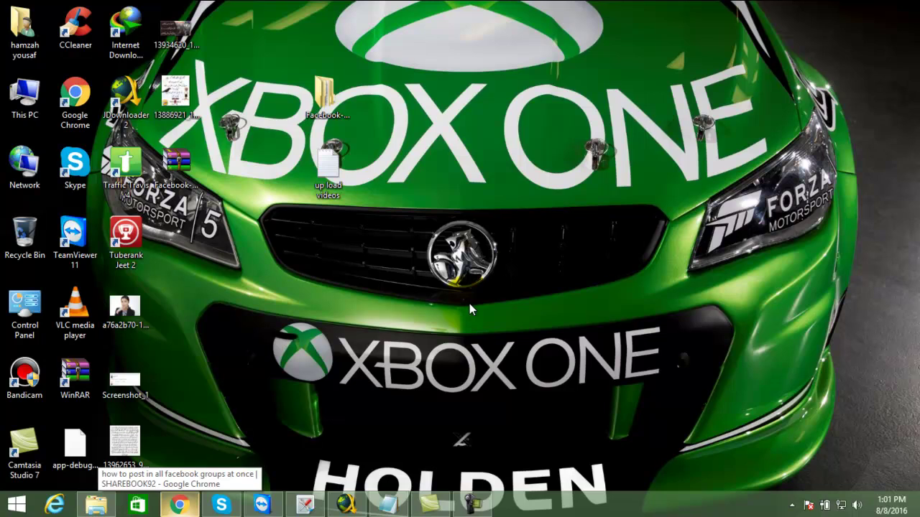
Open Facebook-Social-Toolkit(5) and its Facebook Social Toolkit subfolder, then return to Chrome
{"action": "double_click", "coordinate": [333, 101]}
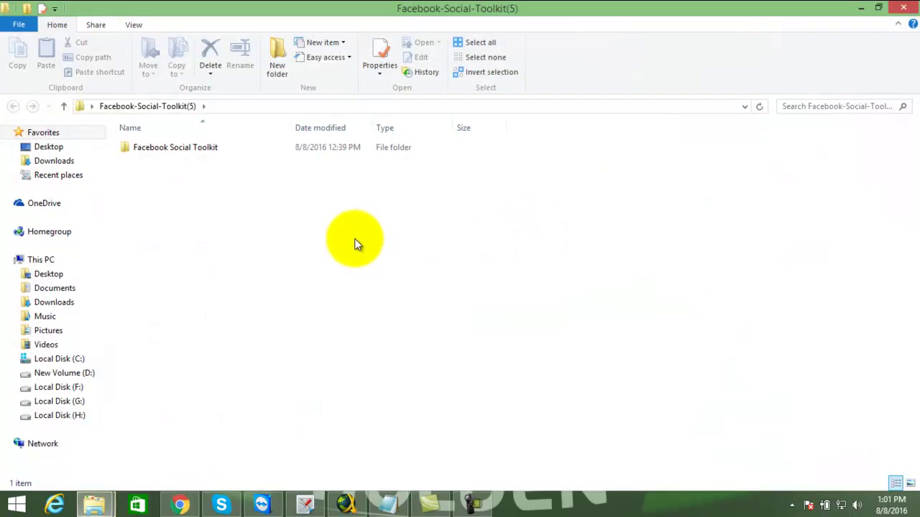
{"action": "left_click", "coordinate": [210, 151]}
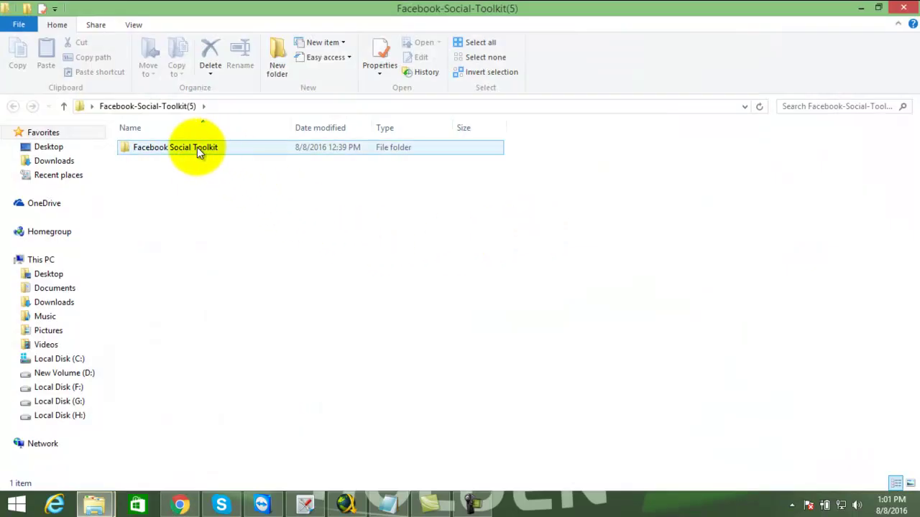
{"action": "double_click", "coordinate": [196, 146]}
{"action": "left_click", "coordinate": [181, 506]}
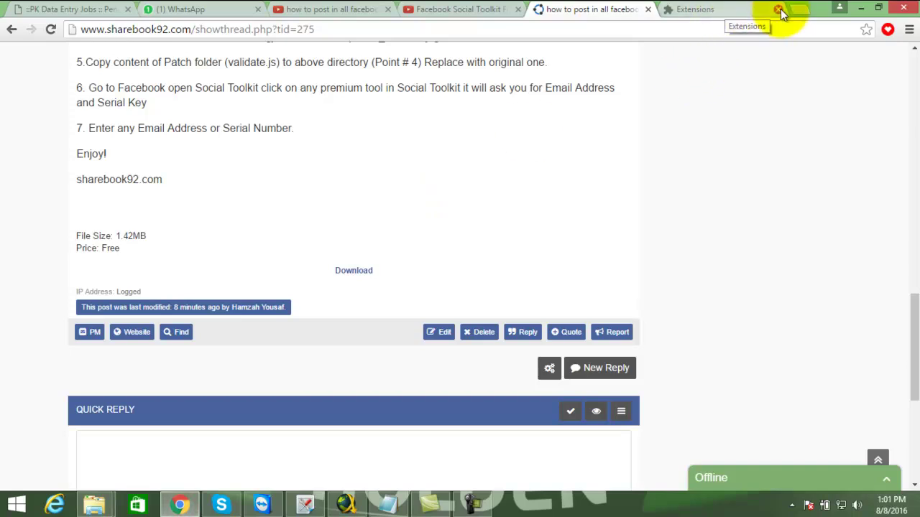
{"action": "left_click", "coordinate": [909, 29]}
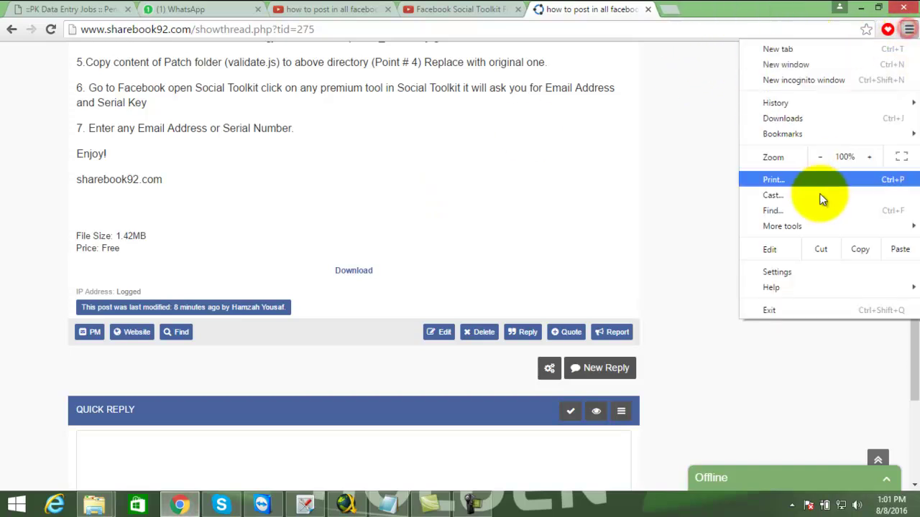
Drag the fcachk… CRX file onto Chrome's Extensions page and add Social Media Toolkit For Facebook
{"action": "left_click", "coordinate": [798, 273]}
{"action": "left_click", "coordinate": [45, 109]}
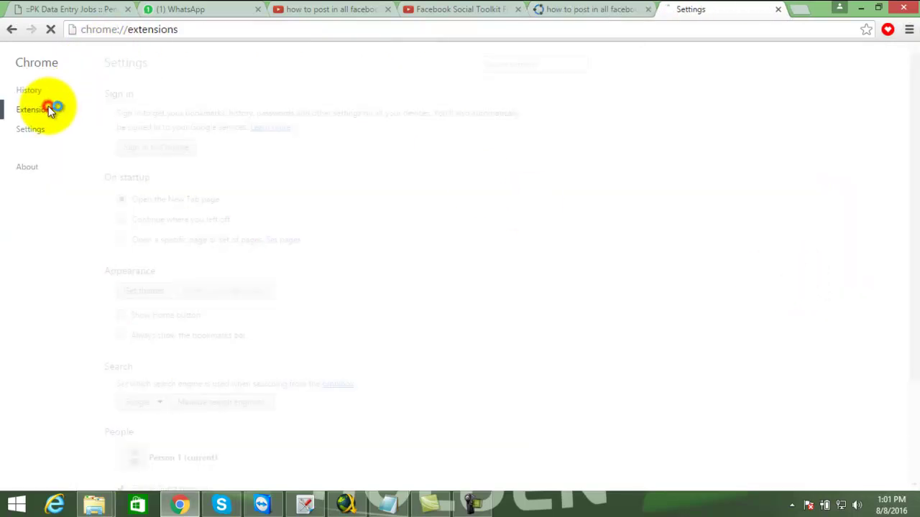
{"action": "left_click", "coordinate": [95, 505]}
{"action": "left_click", "coordinate": [220, 450]}
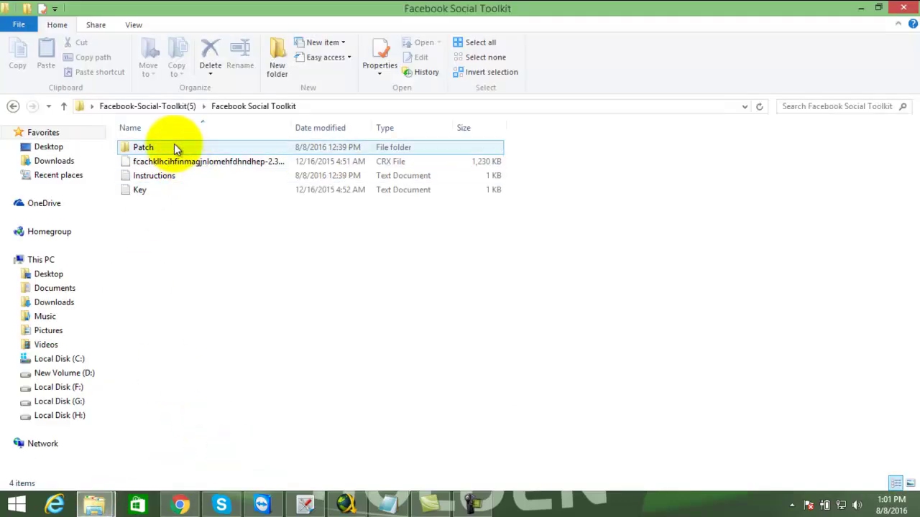
{"action": "left_click", "coordinate": [173, 161]}
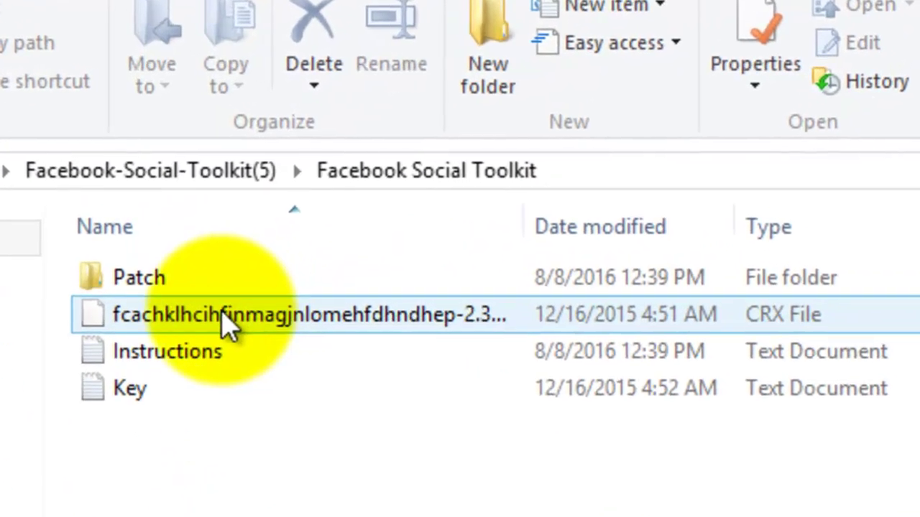
{"action": "left_click_drag", "start_coordinate": [176, 165], "coordinate": [202, 222]}
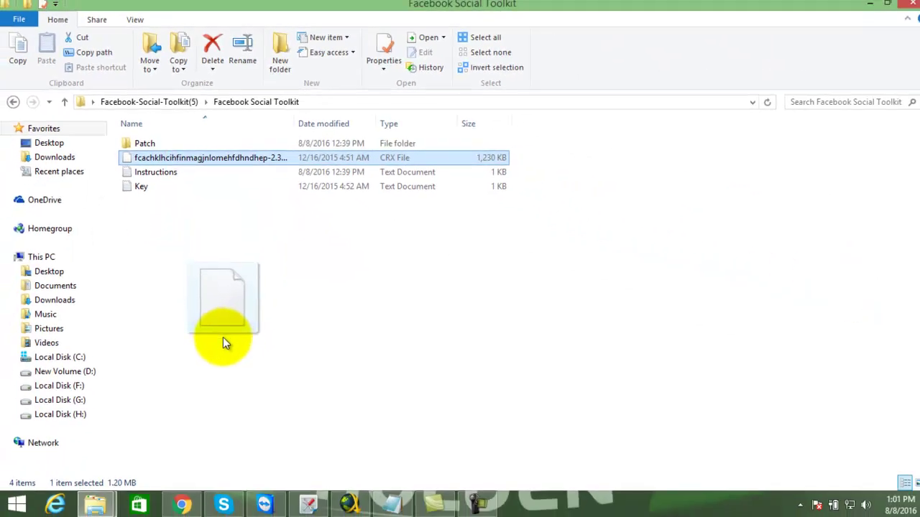
{"action": "mouse_move", "coordinate": [234, 307]}
{"action": "left_mouse_down"}
{"action": "mouse_move", "coordinate": [184, 512]}
{"action": "mouse_move", "coordinate": [724, 224]}
{"action": "left_mouse_up"}
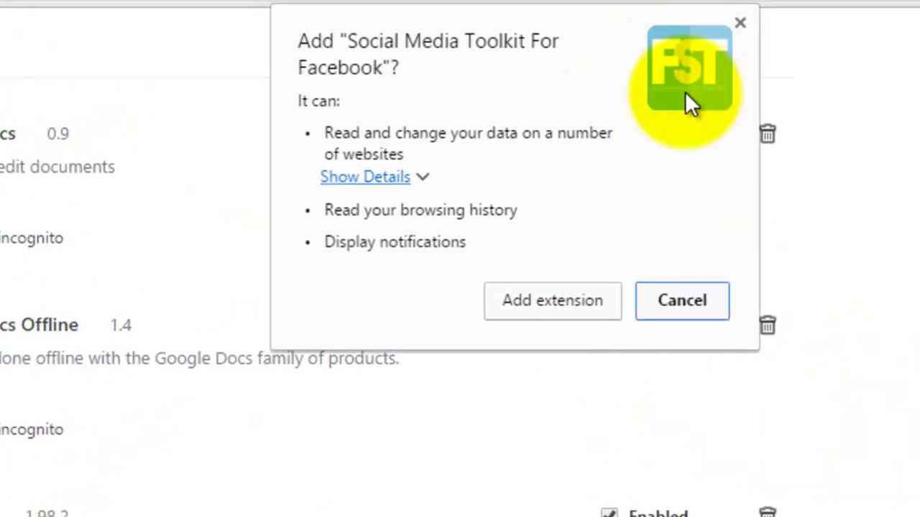
{"action": "left_click", "coordinate": [547, 316]}
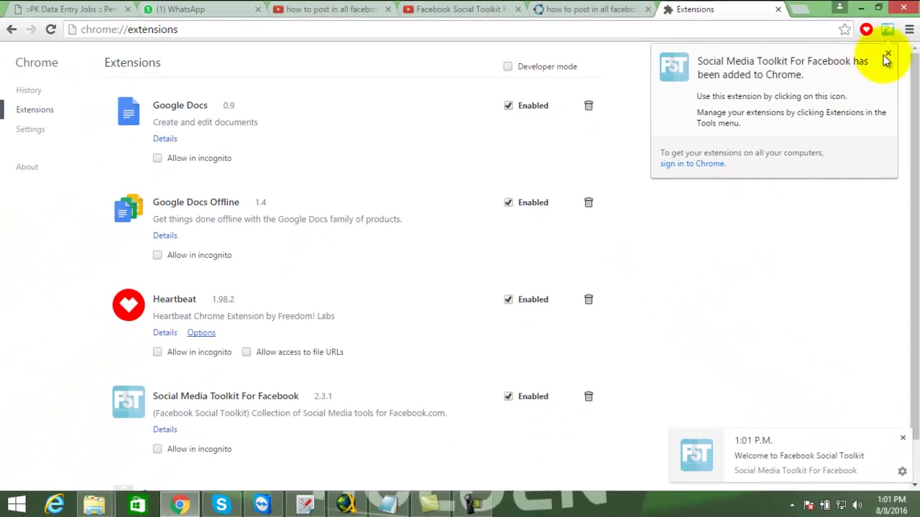
{"action": "left_click", "coordinate": [887, 55]}
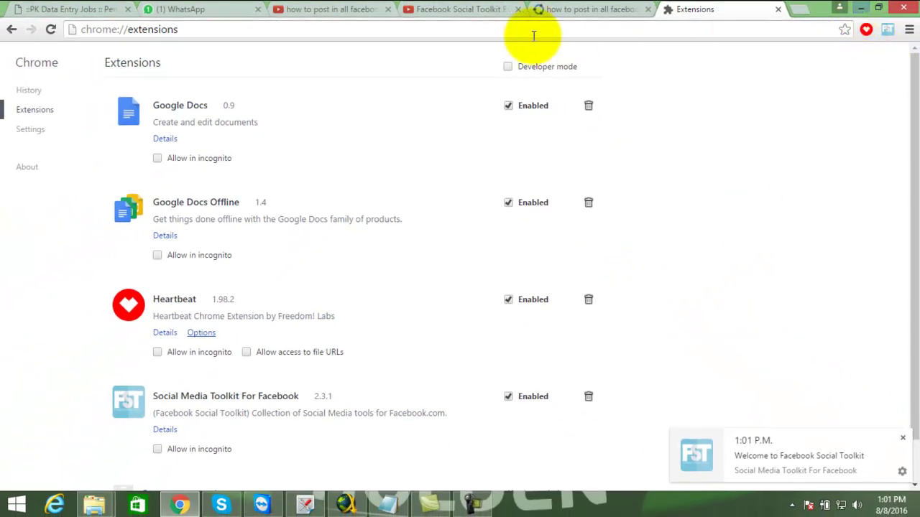
Review the thread's 'How to use facebook social toolkit' patch-copying steps
{"action": "left_click", "coordinate": [582, 10]}
{"action": "scroll", "coordinate": [442, 264], "scroll_direction": "up", "scroll_amount": 5}
{"action": "scroll", "coordinate": [447, 272], "scroll_direction": "down", "scroll_amount": 3}
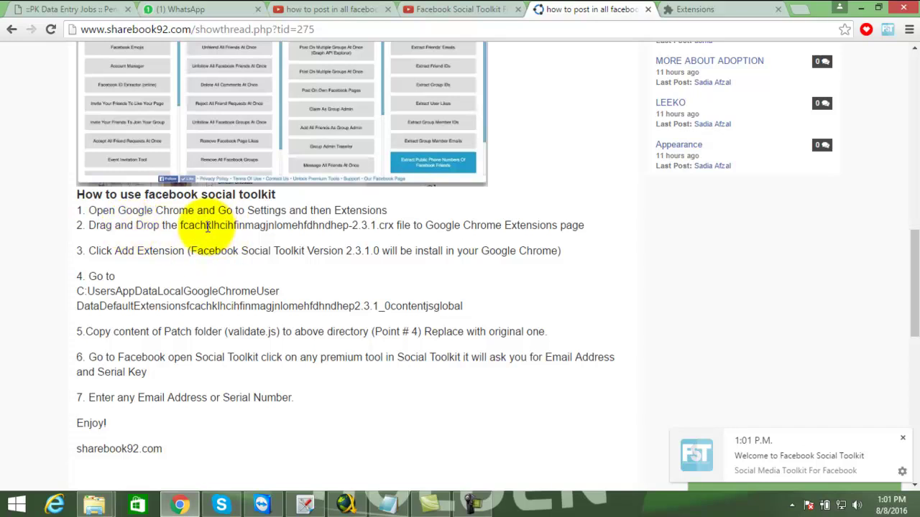
{"action": "scroll", "coordinate": [179, 238], "scroll_direction": "down", "scroll_amount": 2}
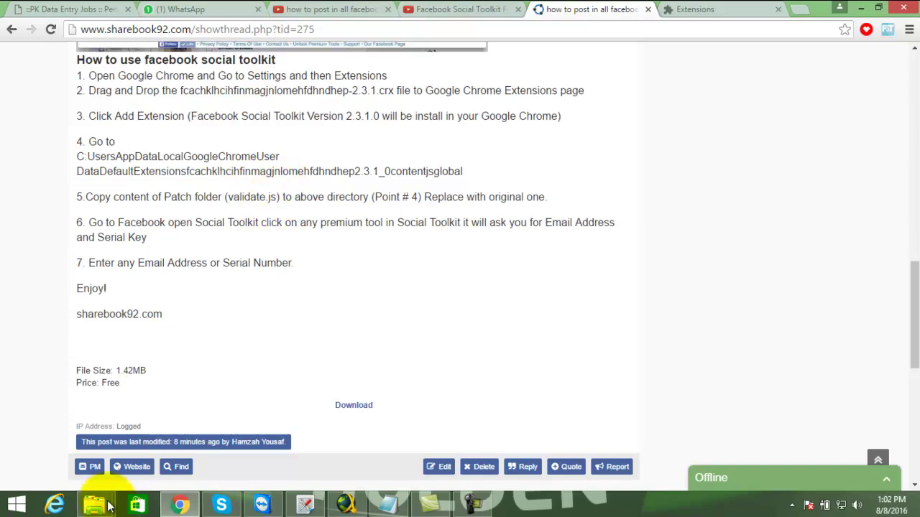
{"action": "left_click", "coordinate": [180, 505]}
Copy validate.js from the toolkit's Patch folder
{"action": "double_click", "coordinate": [180, 148]}
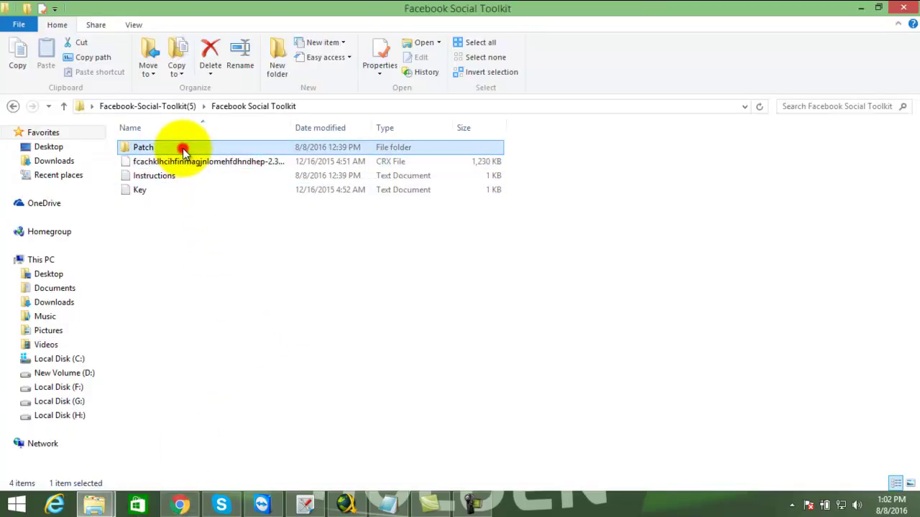
{"action": "right_click", "coordinate": [144, 147]}
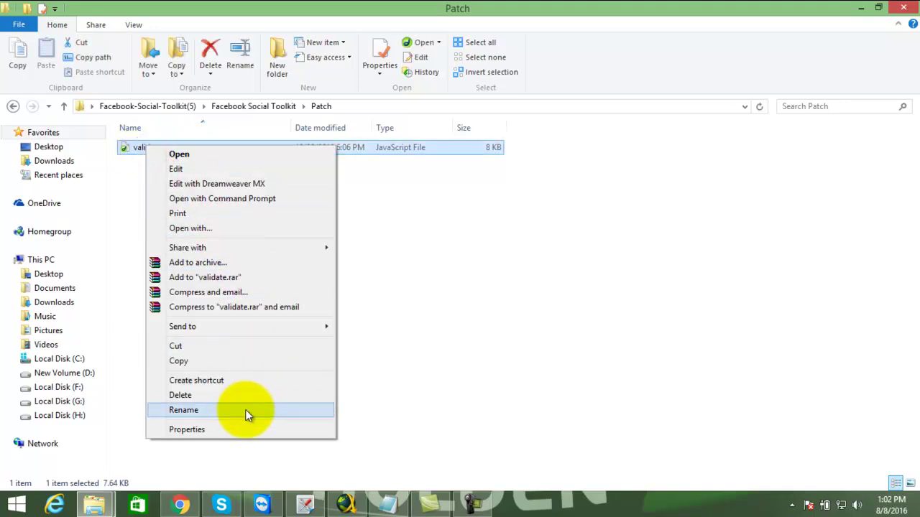
{"action": "left_click", "coordinate": [252, 362]}
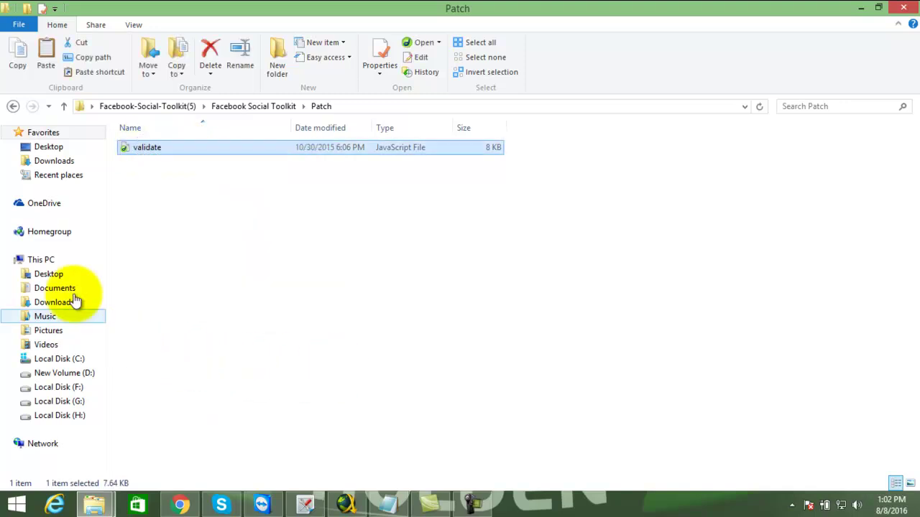
Browse to C:\Users\<user>\AppData\Local\Google\Chrome\User Data
{"action": "left_click", "coordinate": [56, 252]}
{"action": "left_click", "coordinate": [46, 255]}
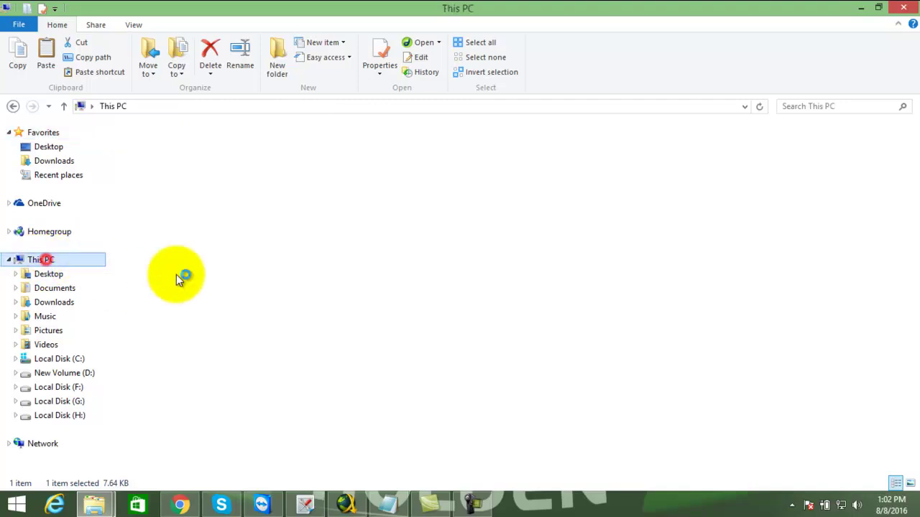
{"action": "double_click", "coordinate": [218, 255]}
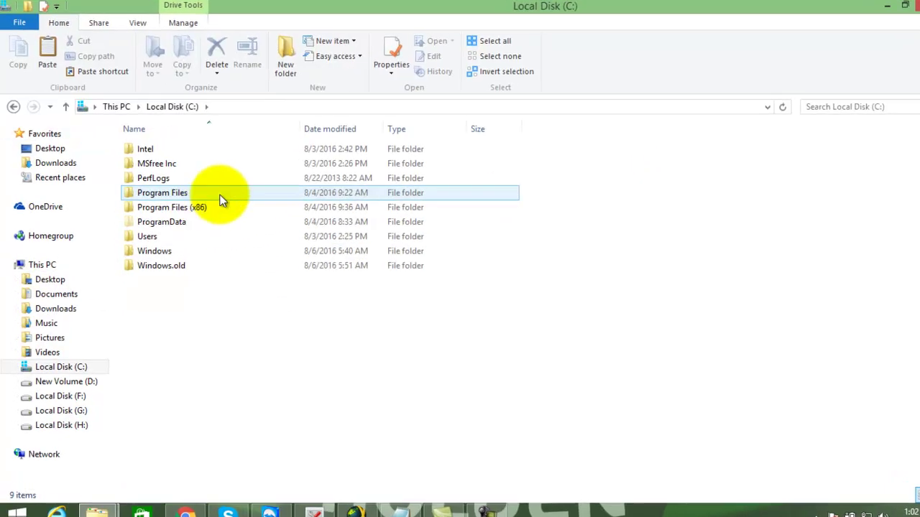
{"action": "double_click", "coordinate": [219, 232]}
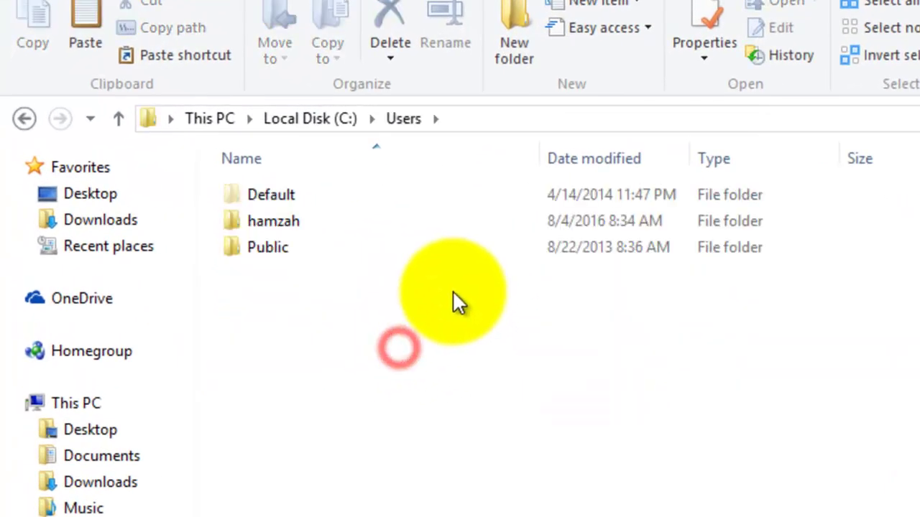
{"action": "double_click", "coordinate": [365, 221]}
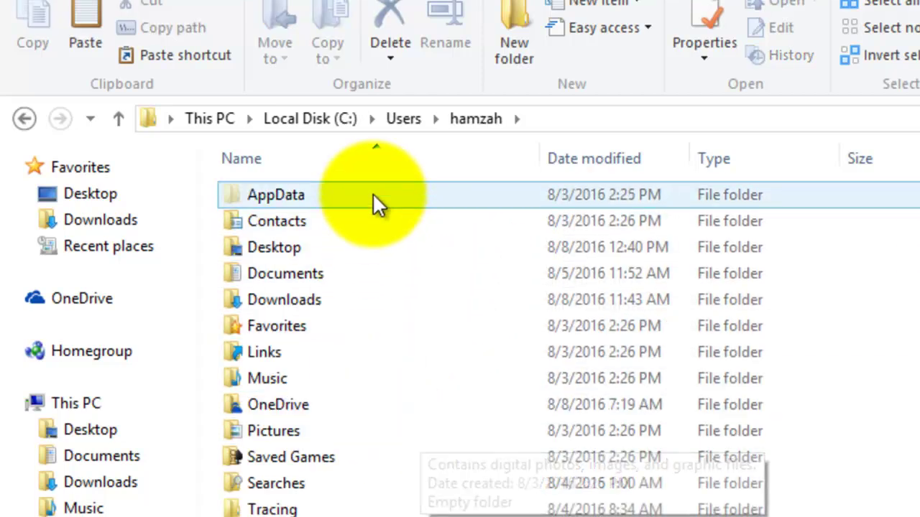
{"action": "double_click", "coordinate": [373, 192]}
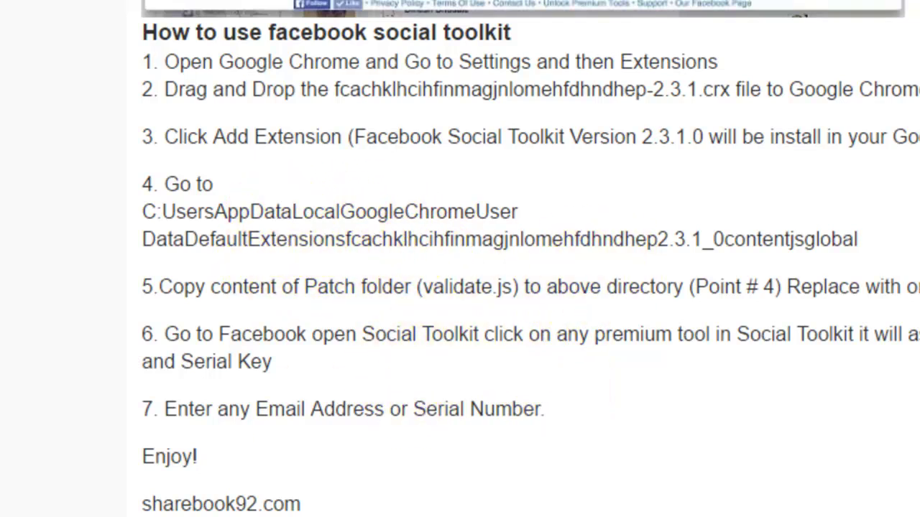
{"action": "double_click", "coordinate": [396, 192]}
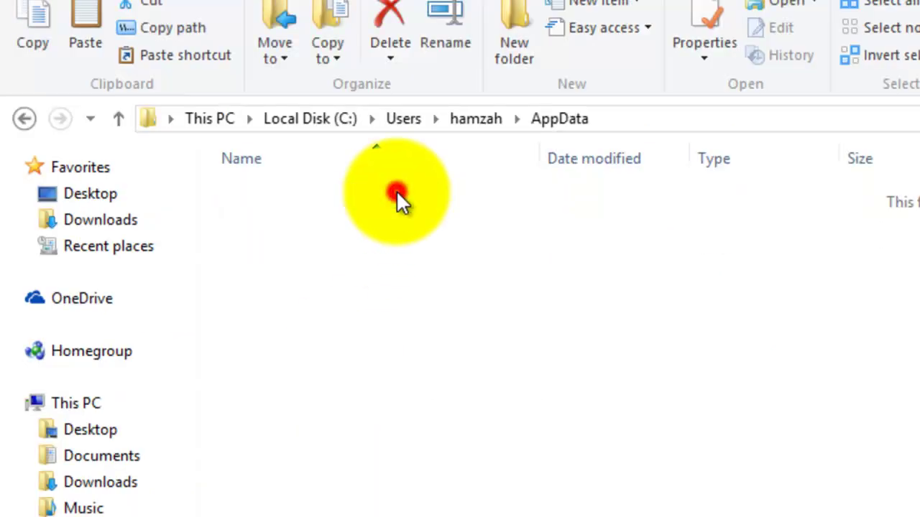
{"action": "double_click", "coordinate": [394, 245]}
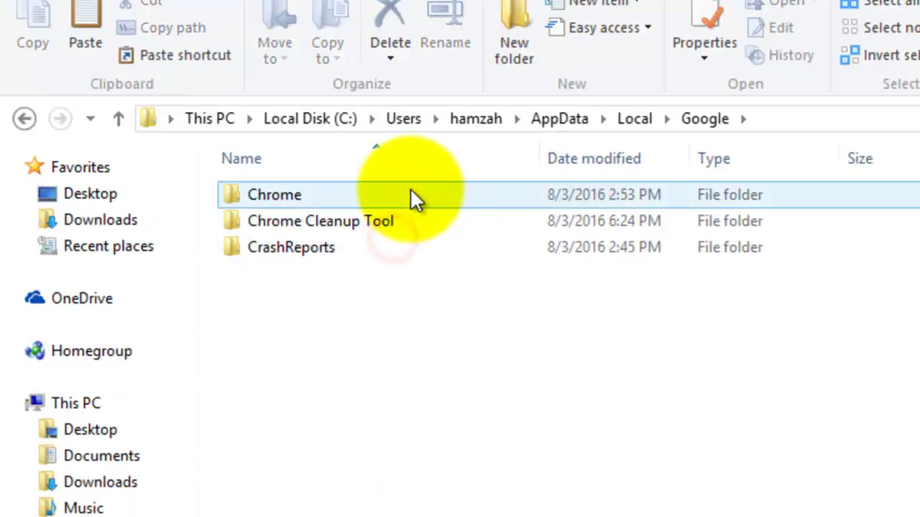
{"action": "double_click", "coordinate": [409, 191]}
{"action": "double_click", "coordinate": [370, 191]}
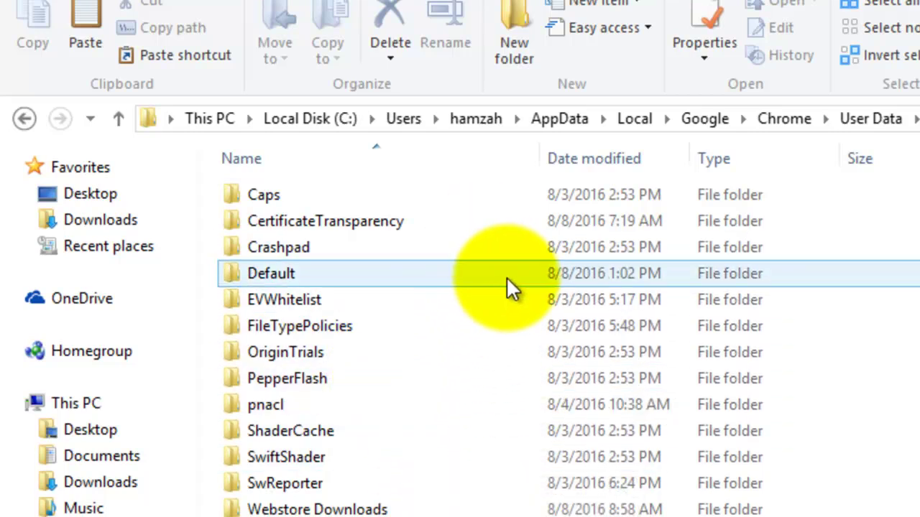
Open Default\Extensions\fcachkl…\2.3.1_0 and inspect its global and content folders
{"action": "double_click", "coordinate": [441, 268]}
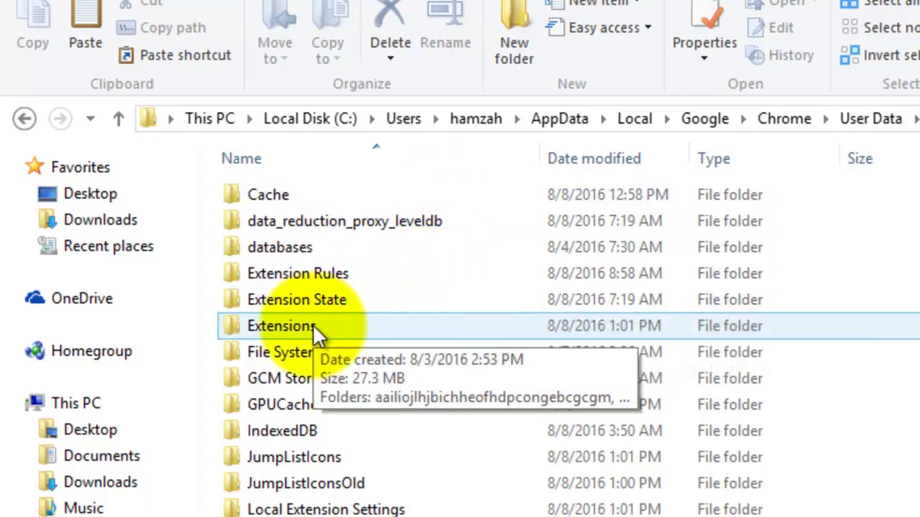
{"action": "double_click", "coordinate": [313, 324]}
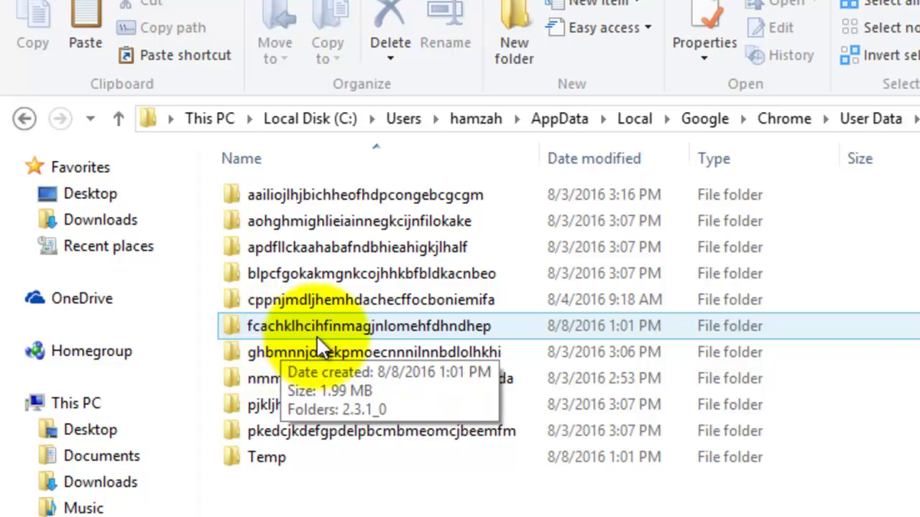
{"action": "double_click", "coordinate": [352, 327]}
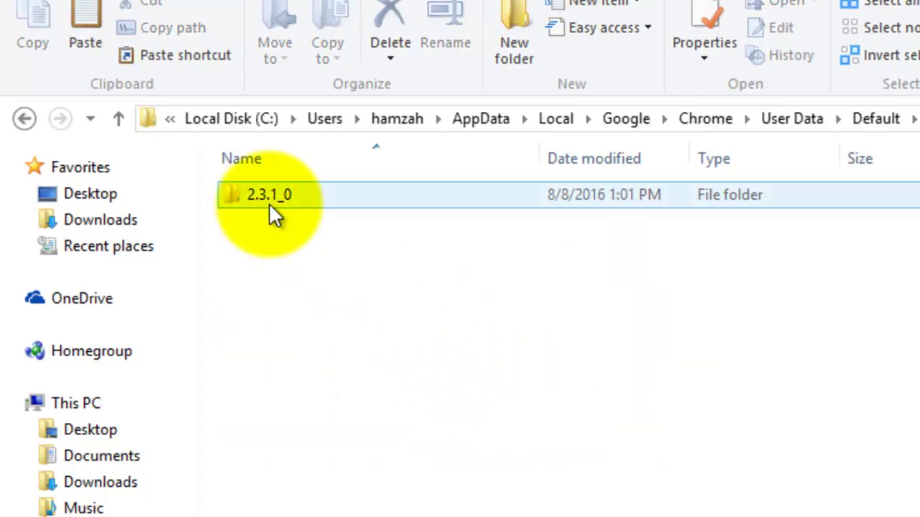
{"action": "double_click", "coordinate": [286, 196]}
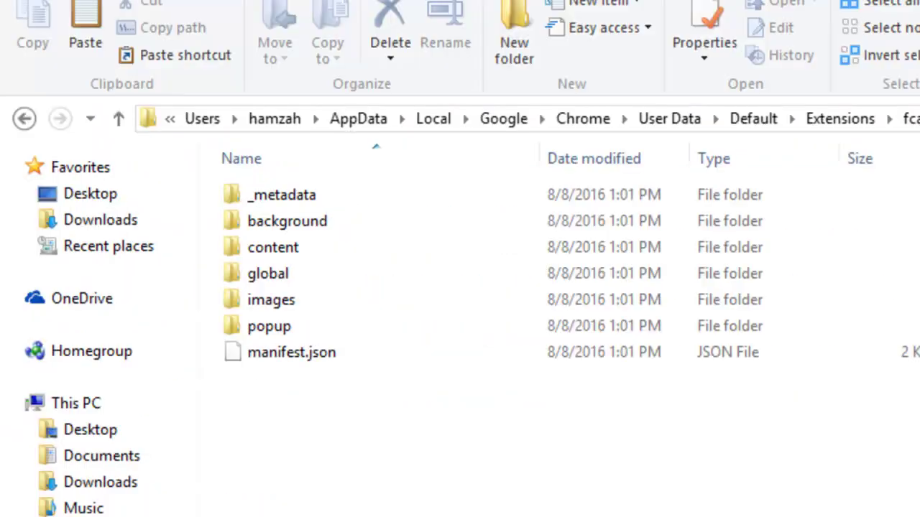
{"action": "double_click", "coordinate": [365, 273]}
{"action": "left_click", "coordinate": [24, 119]}
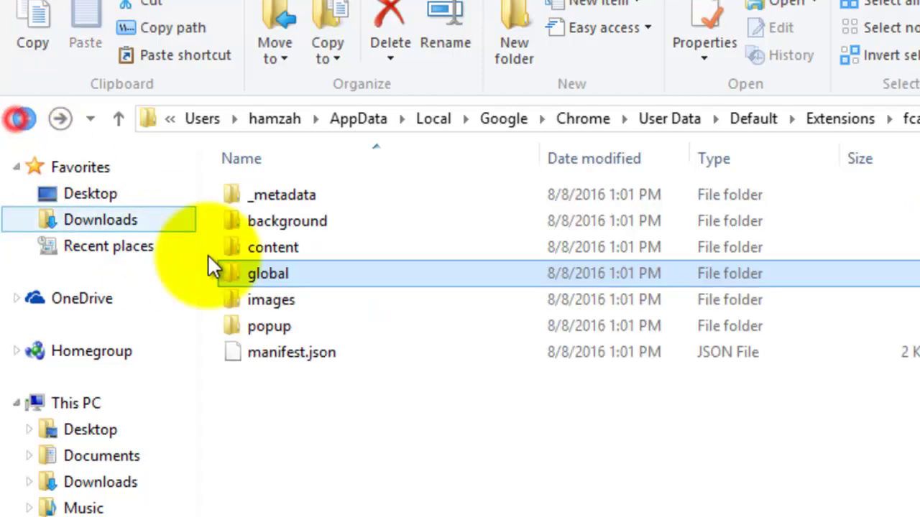
{"action": "double_click", "coordinate": [317, 250]}
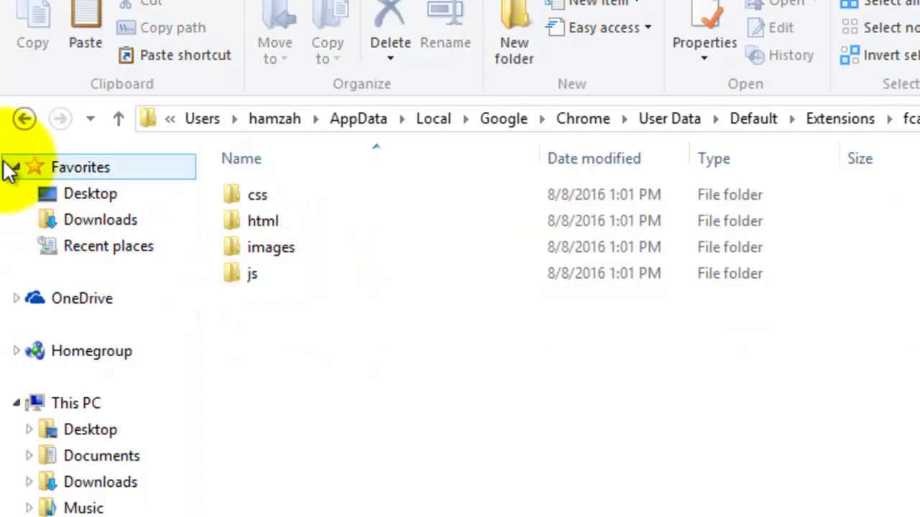
{"action": "left_click", "coordinate": [22, 119]}
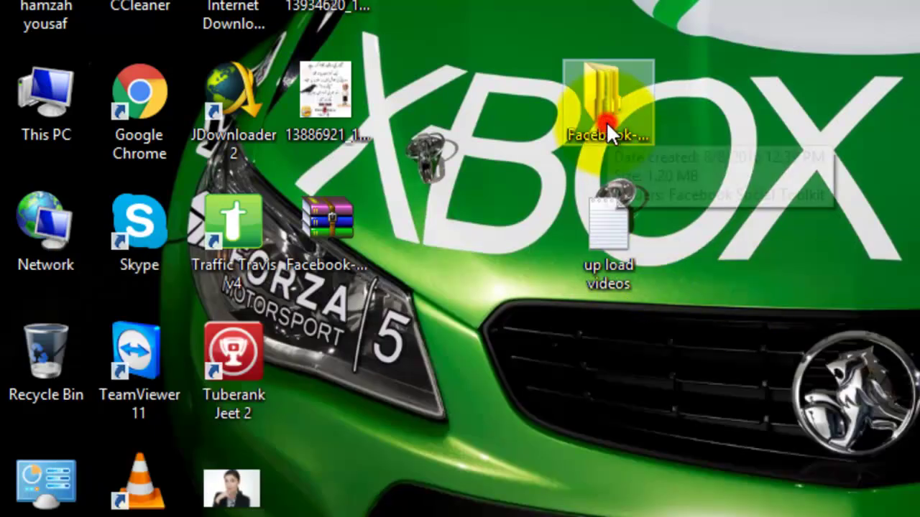
{"action": "double_click", "coordinate": [606, 121]}
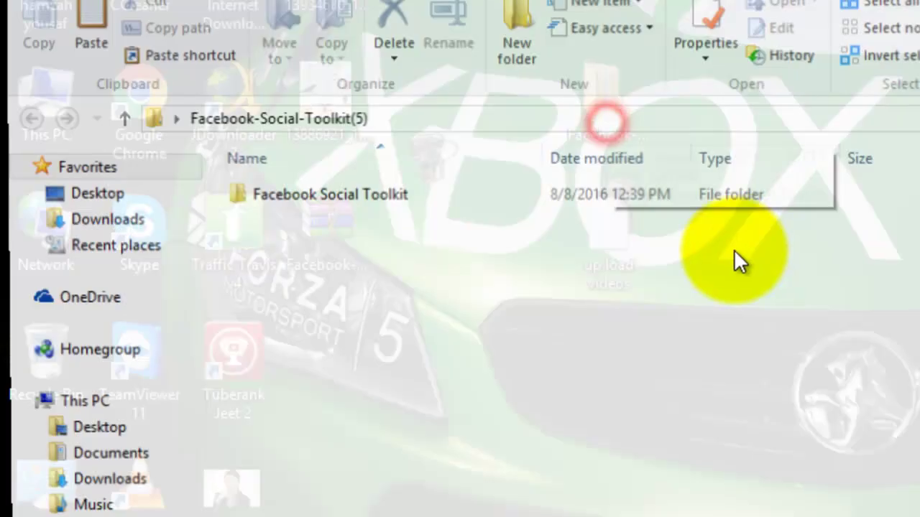
{"action": "double_click", "coordinate": [360, 193]}
{"action": "double_click", "coordinate": [353, 247]}
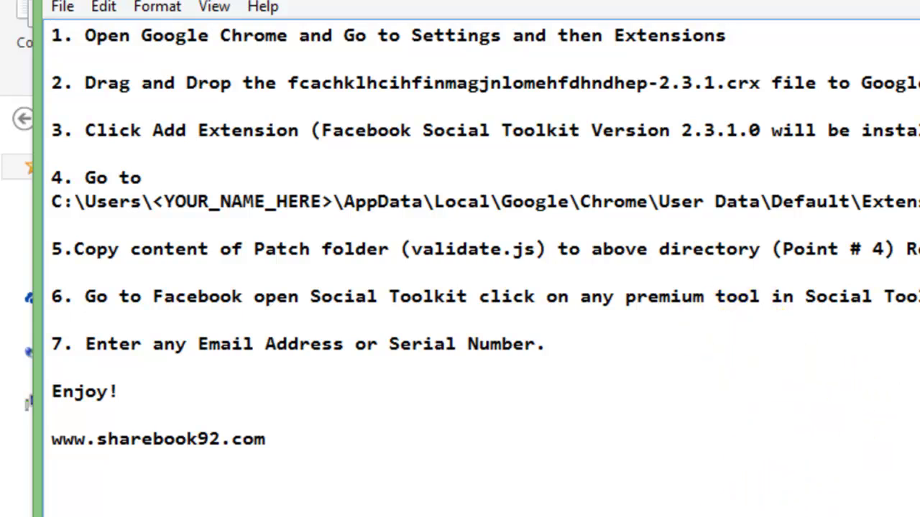
{"action": "scroll", "coordinate": [460, 238], "scroll_direction": "right", "scroll_amount": 5}
{"action": "scroll", "coordinate": [460, 237], "scroll_direction": "right", "scroll_amount": 4}
{"action": "scroll", "coordinate": [459, 237], "scroll_direction": "right", "scroll_amount": 1}
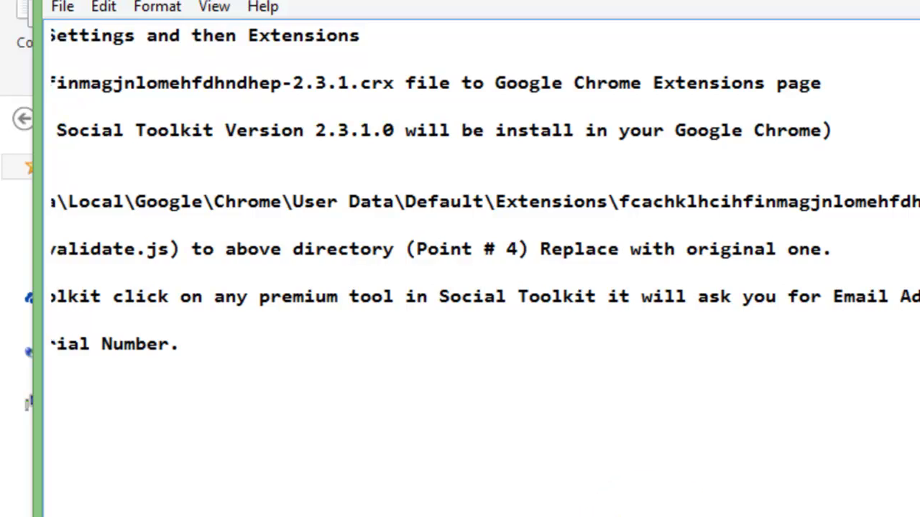
{"action": "scroll", "coordinate": [460, 237], "scroll_direction": "left", "scroll_amount": 5}
{"action": "scroll", "coordinate": [460, 237], "scroll_direction": "left", "scroll_amount": 4}
{"action": "scroll", "coordinate": [460, 237], "scroll_direction": "right", "scroll_amount": 9}
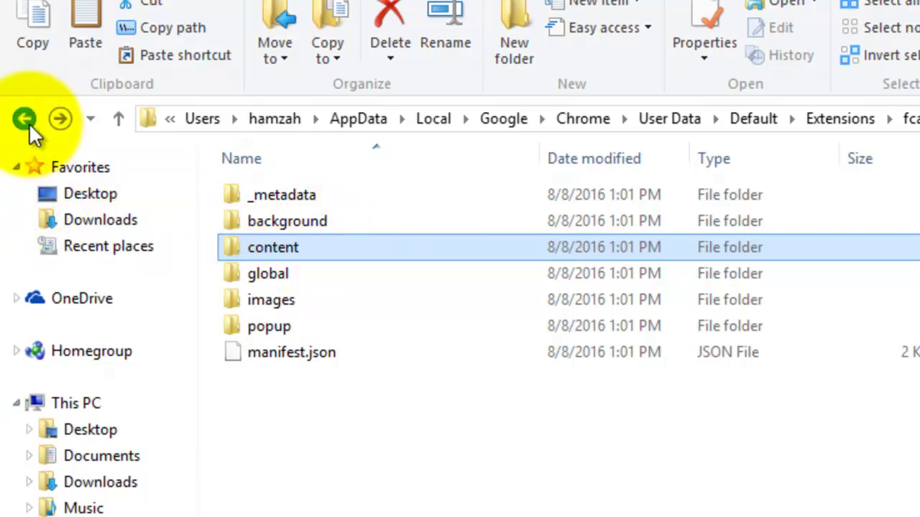
Paste the patched validate.js into 2.3.1_0\content\js\global, replacing the original
{"action": "left_click", "coordinate": [27, 118]}
{"action": "double_click", "coordinate": [338, 199]}
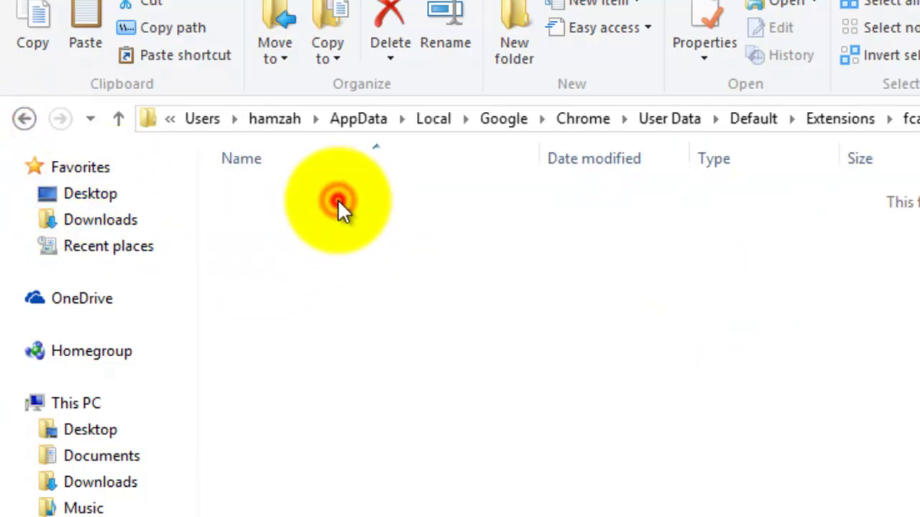
{"action": "double_click", "coordinate": [338, 253]}
{"action": "left_click", "coordinate": [316, 280]}
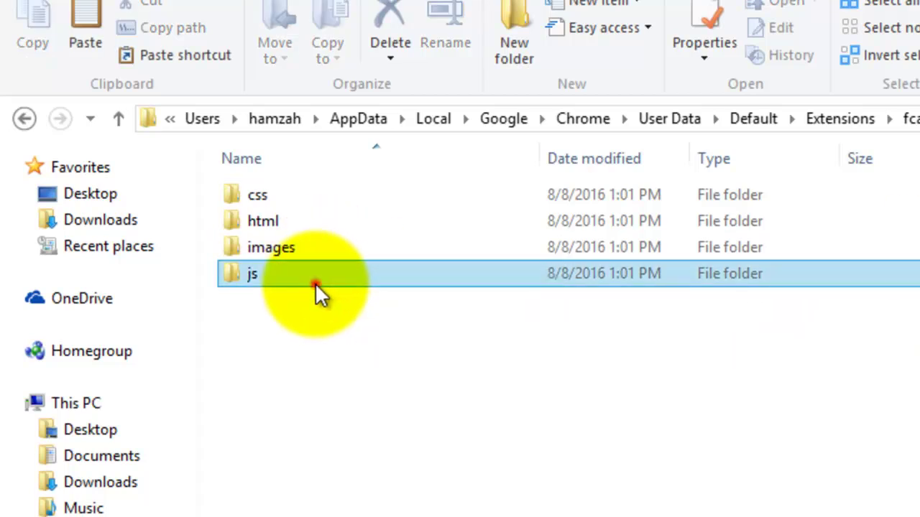
{"action": "double_click", "coordinate": [317, 282]}
{"action": "double_click", "coordinate": [400, 248]}
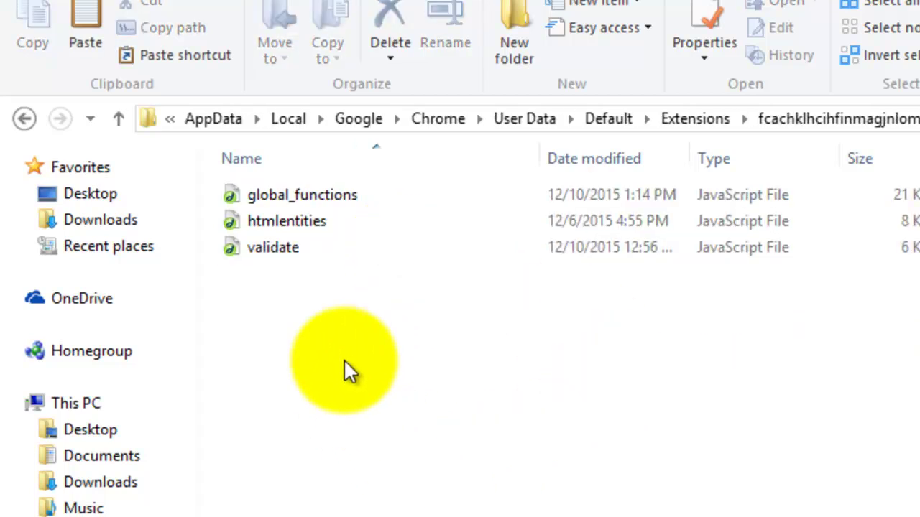
{"action": "right_click", "coordinate": [350, 342]}
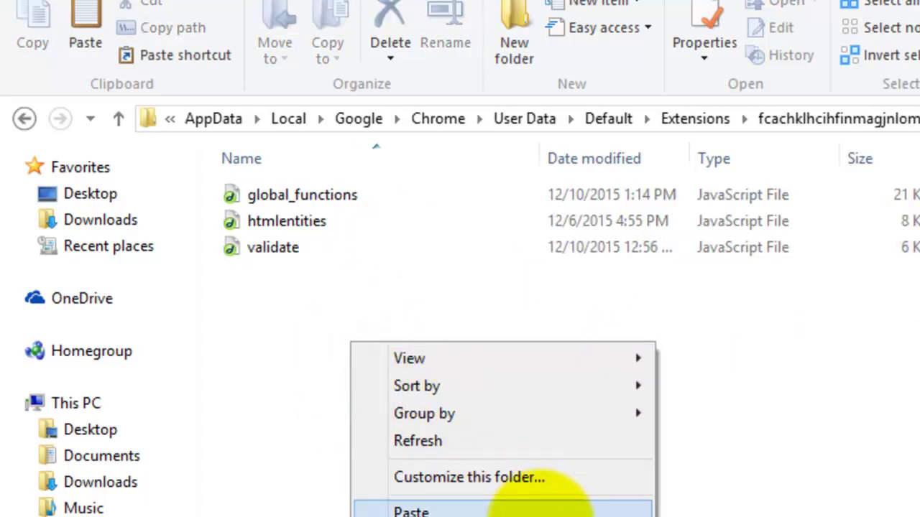
{"action": "left_click", "coordinate": [540, 512]}
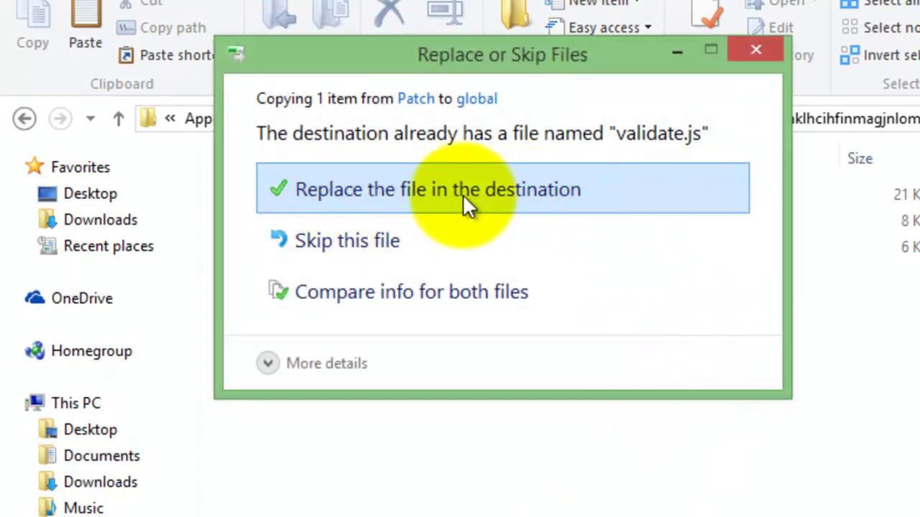
{"action": "left_click", "coordinate": [496, 193]}
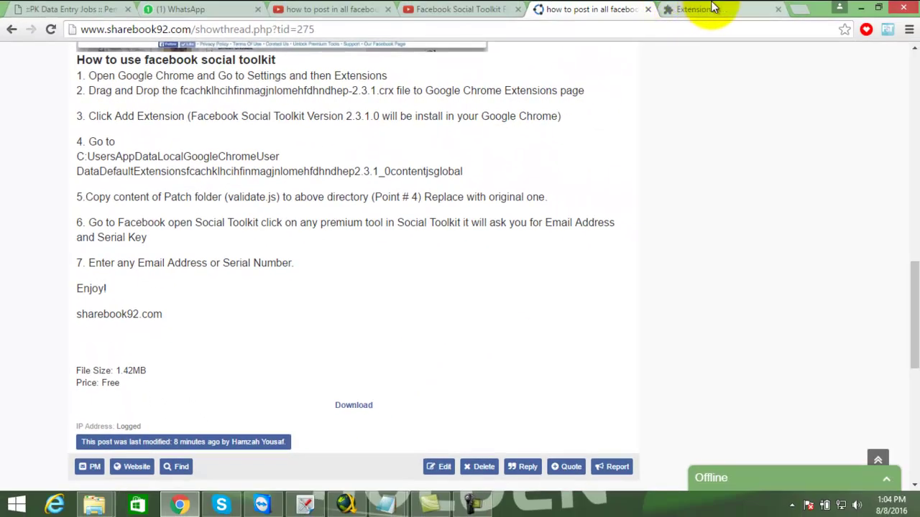
Confirm the toolkit is enabled on the Extensions page and start it to open Facebook
{"action": "left_click", "coordinate": [714, 7]}
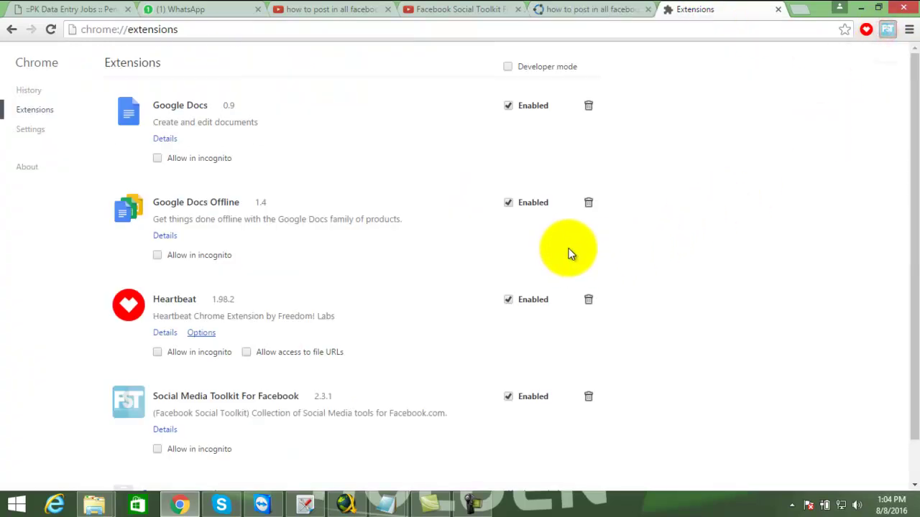
{"action": "left_click", "coordinate": [451, 141]}
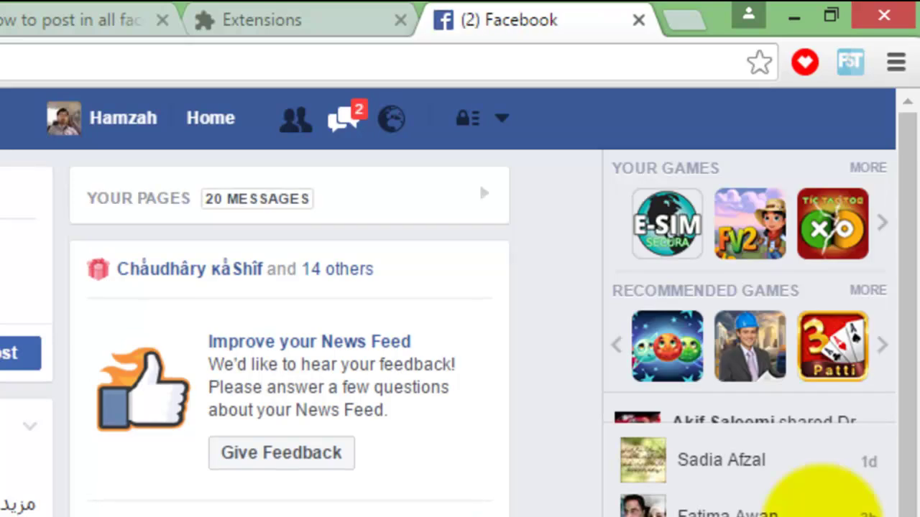
Start the toolkit, dismiss the language warning, and open Facebook's Language settings
{"action": "left_click", "coordinate": [853, 64]}
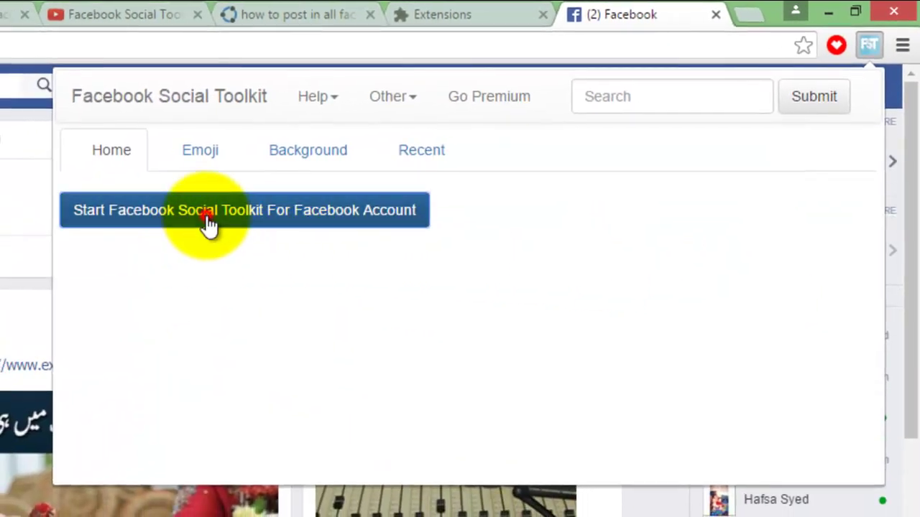
{"action": "left_click", "coordinate": [206, 216]}
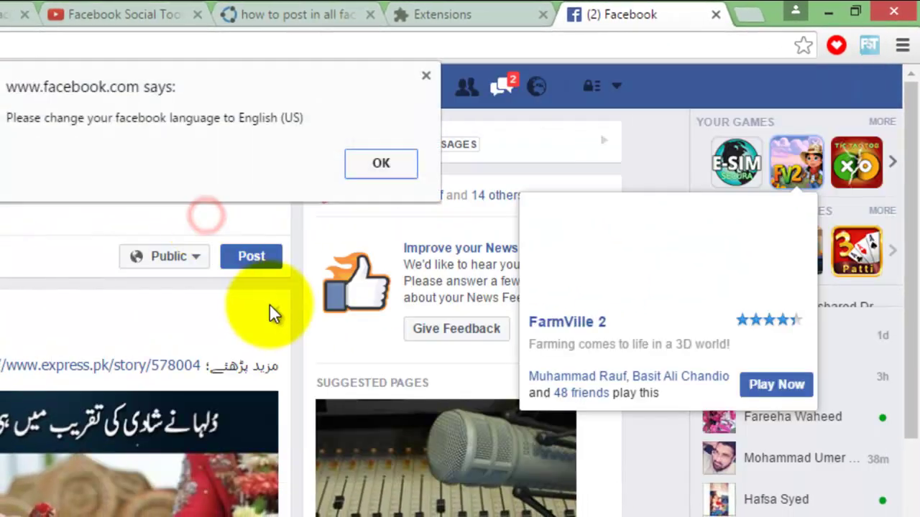
{"action": "left_click", "coordinate": [425, 77]}
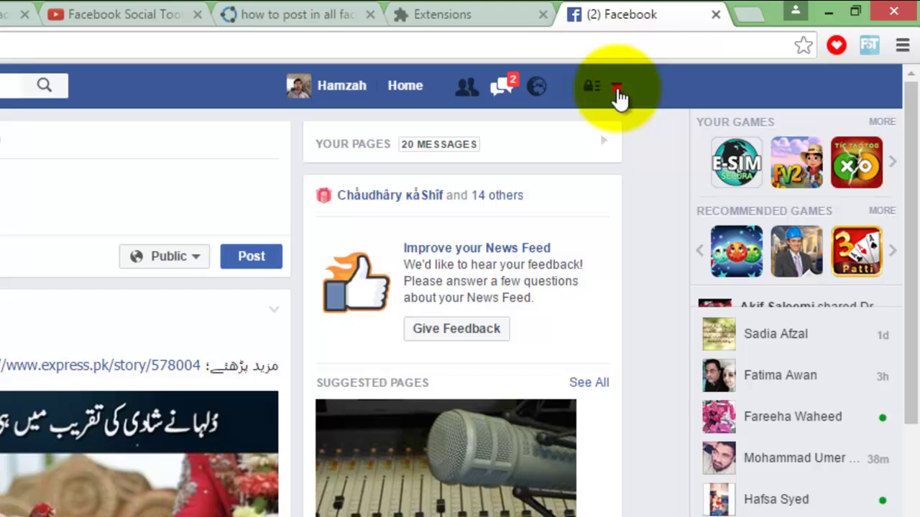
{"action": "left_click", "coordinate": [617, 90]}
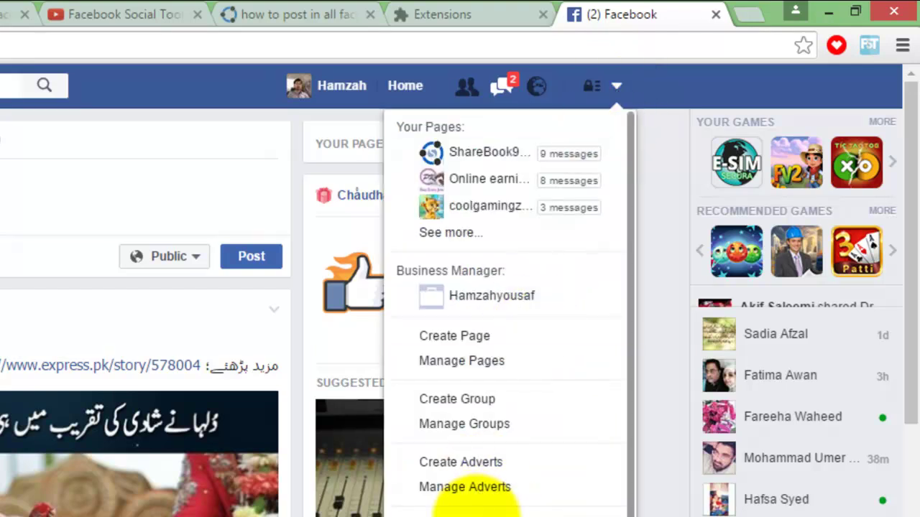
{"action": "left_click", "coordinate": [438, 512]}
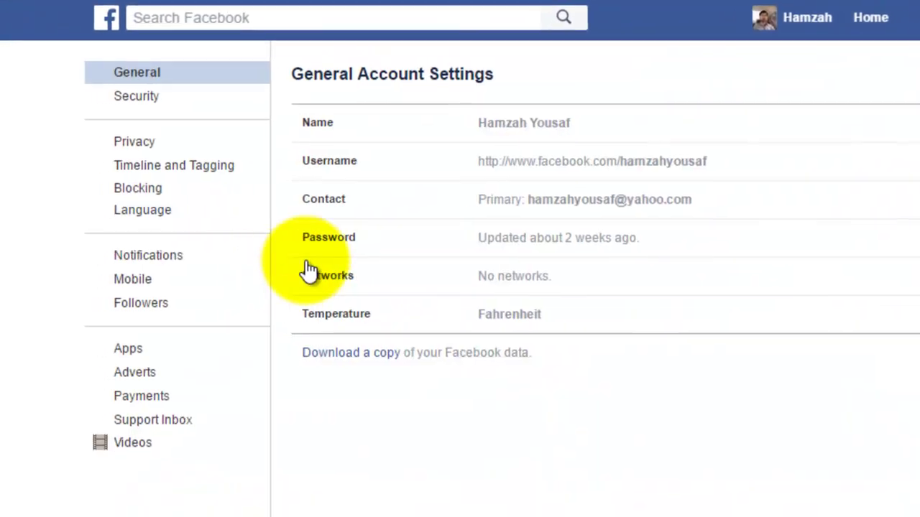
{"action": "left_click", "coordinate": [160, 213]}
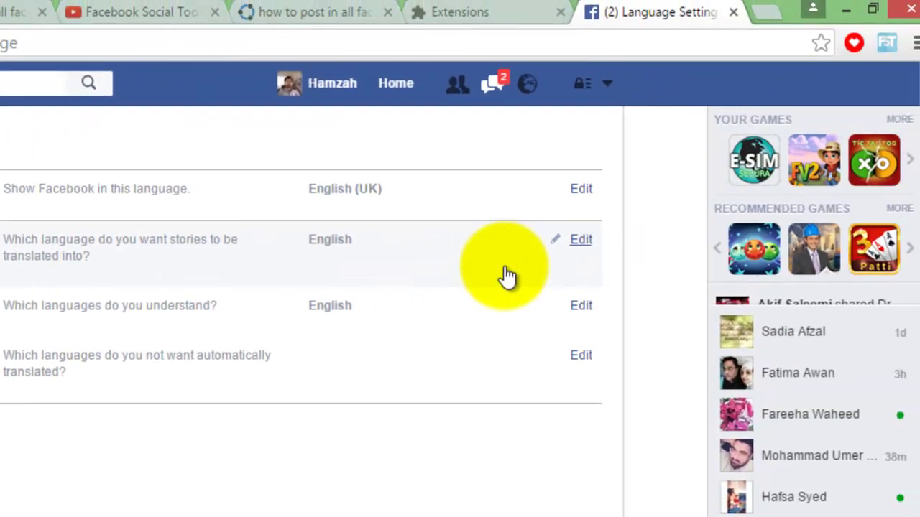
Start Facebook Social Toolkit again from its toolbar icon to show the tools panel
{"action": "left_click", "coordinate": [868, 49]}
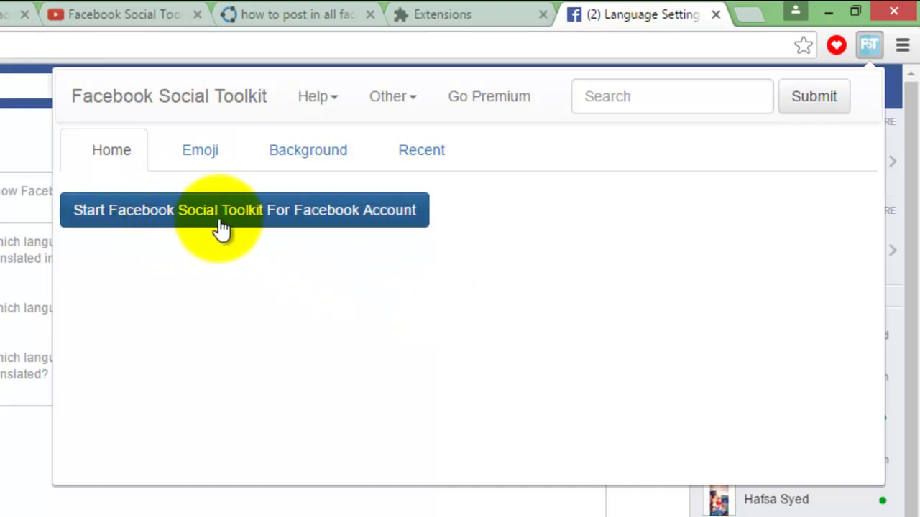
{"action": "left_click", "coordinate": [253, 224]}
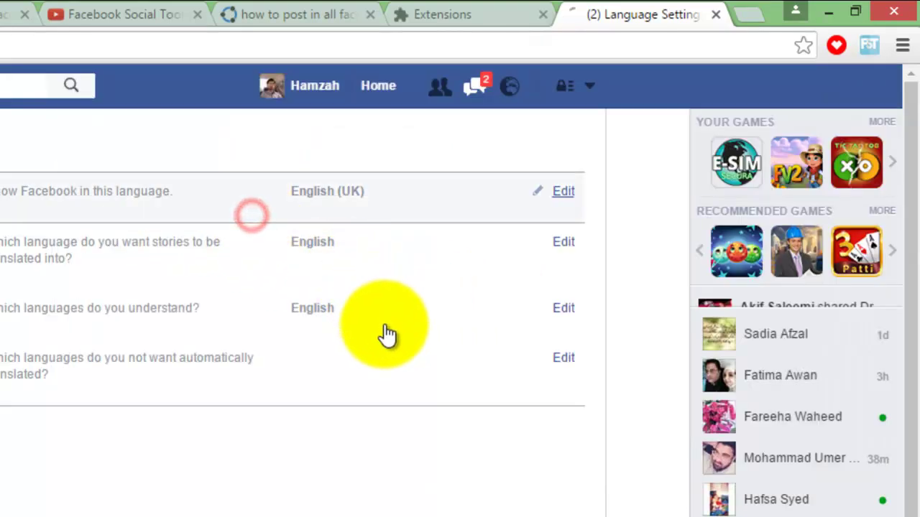
{"action": "scroll", "coordinate": [431, 467], "scroll_direction": "down", "scroll_amount": 1}
{"action": "scroll", "coordinate": [431, 467], "scroll_direction": "down", "scroll_amount": 5}
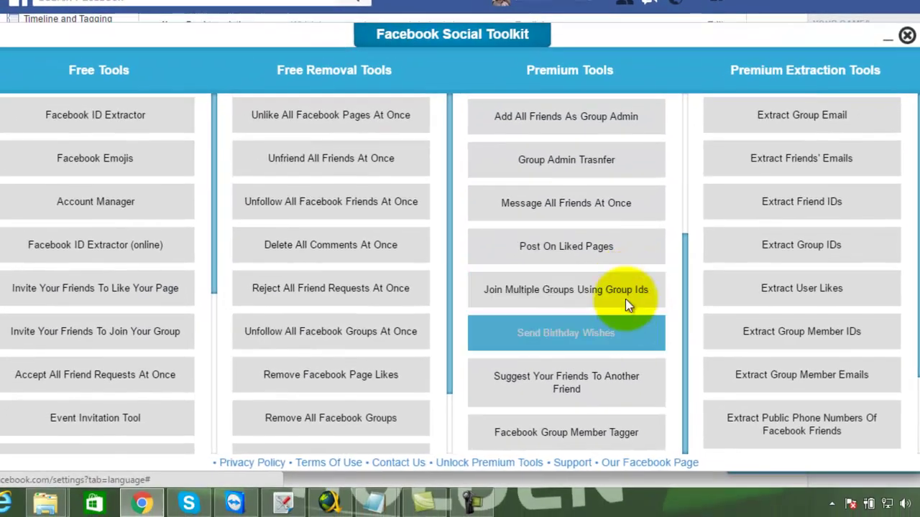
{"action": "scroll", "coordinate": [625, 295], "scroll_direction": "up", "scroll_amount": 3}
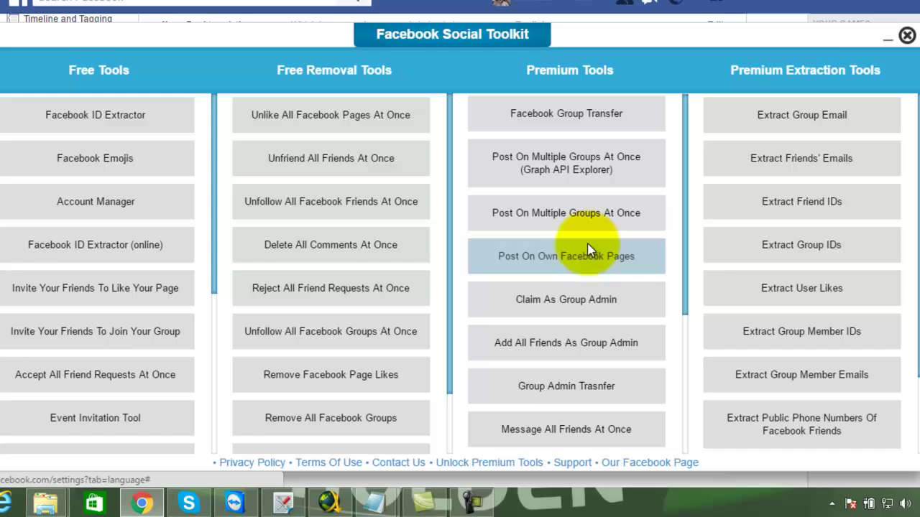
{"action": "scroll", "coordinate": [632, 248], "scroll_direction": "down", "scroll_amount": 3}
{"action": "scroll", "coordinate": [604, 266], "scroll_direction": "up", "scroll_amount": 3}
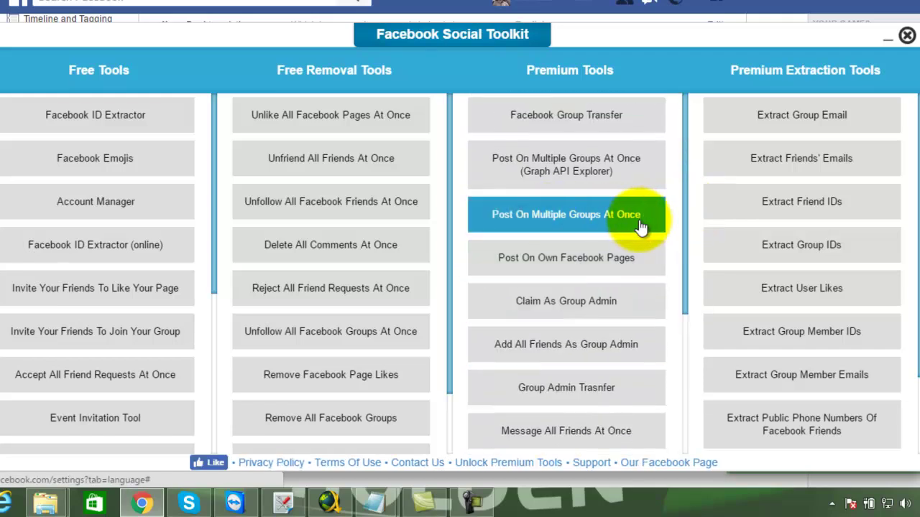
{"action": "scroll", "coordinate": [624, 294], "scroll_direction": "down", "scroll_amount": 1}
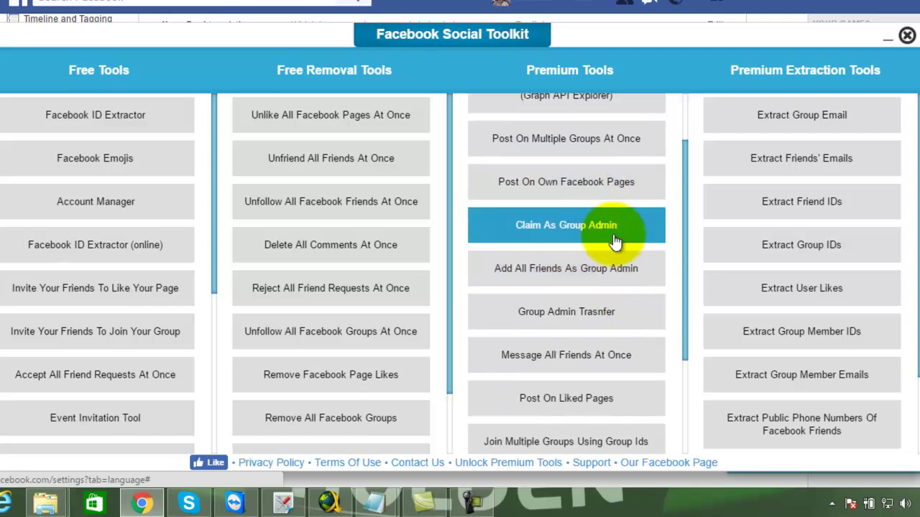
{"action": "scroll", "coordinate": [611, 280], "scroll_direction": "down", "scroll_amount": 2}
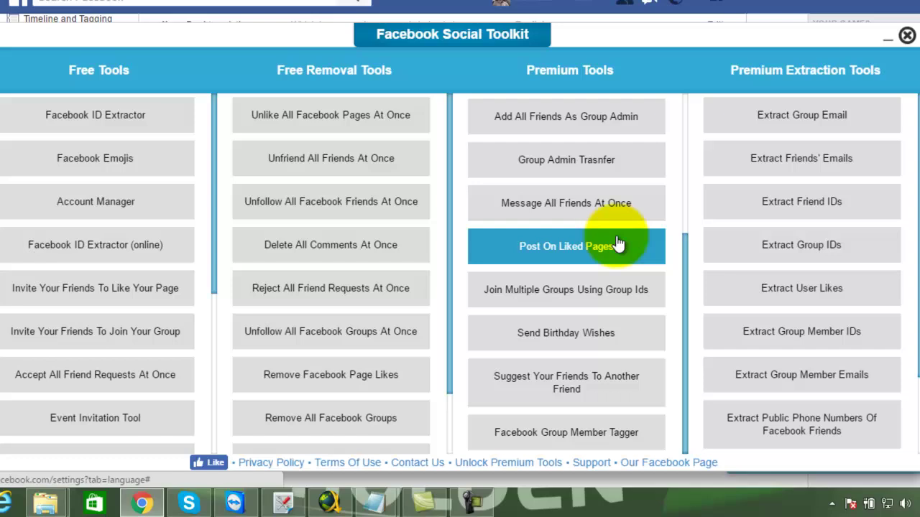
{"action": "scroll", "coordinate": [595, 288], "scroll_direction": "up", "scroll_amount": 3}
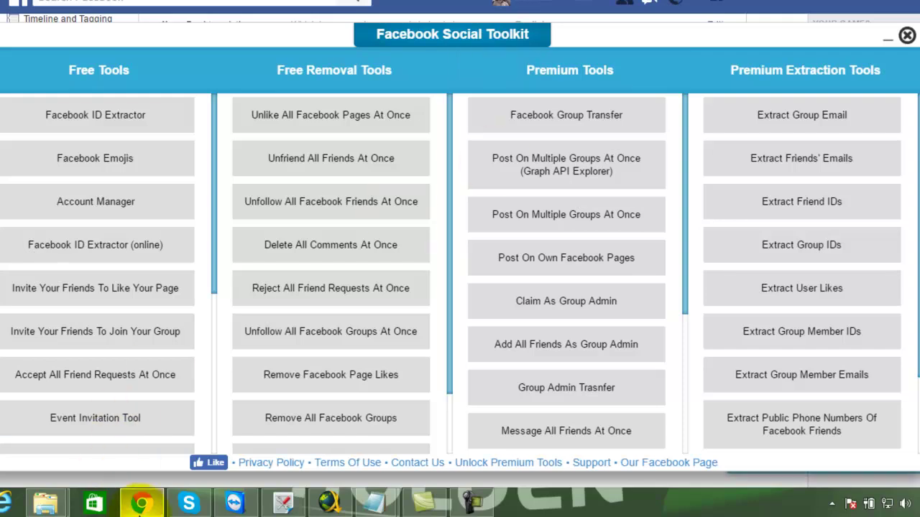
Open the Key file in Notepad, select the email and license key, then close it
{"action": "mouse_move", "coordinate": [45, 503]}
{"action": "left_click", "coordinate": [207, 421]}
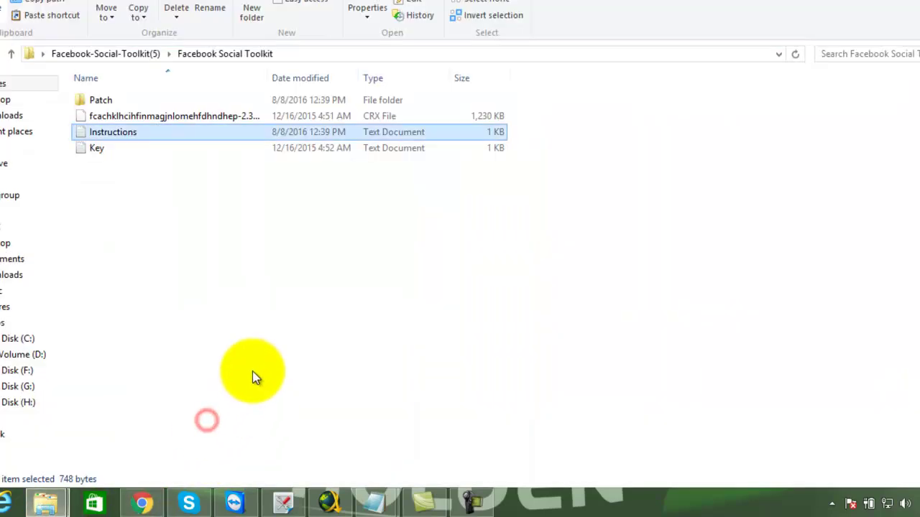
{"action": "double_click", "coordinate": [118, 148]}
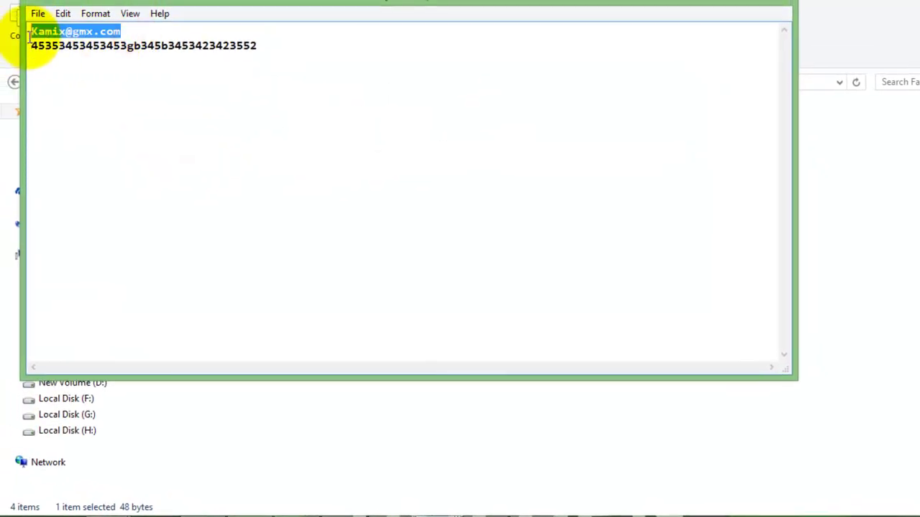
{"action": "left_click_drag", "start_coordinate": [259, 46], "coordinate": [29, 79]}
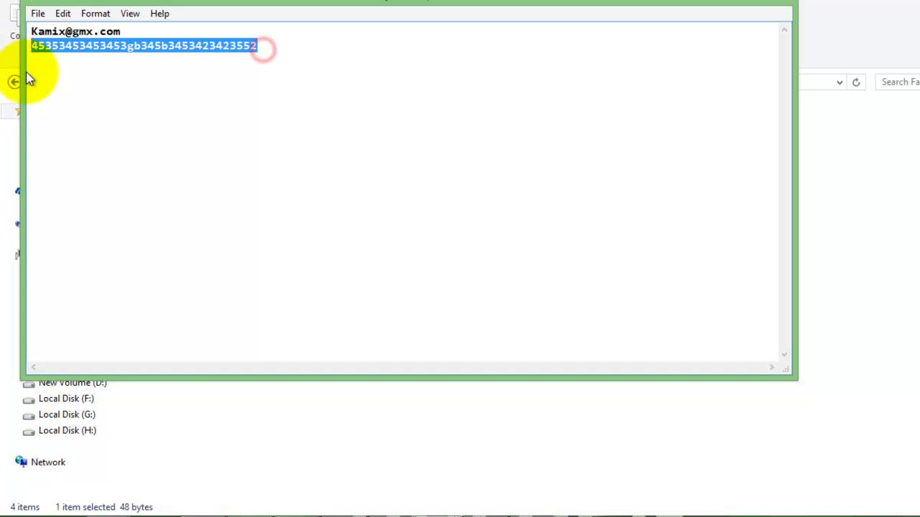
{"action": "left_click", "coordinate": [730, 2]}
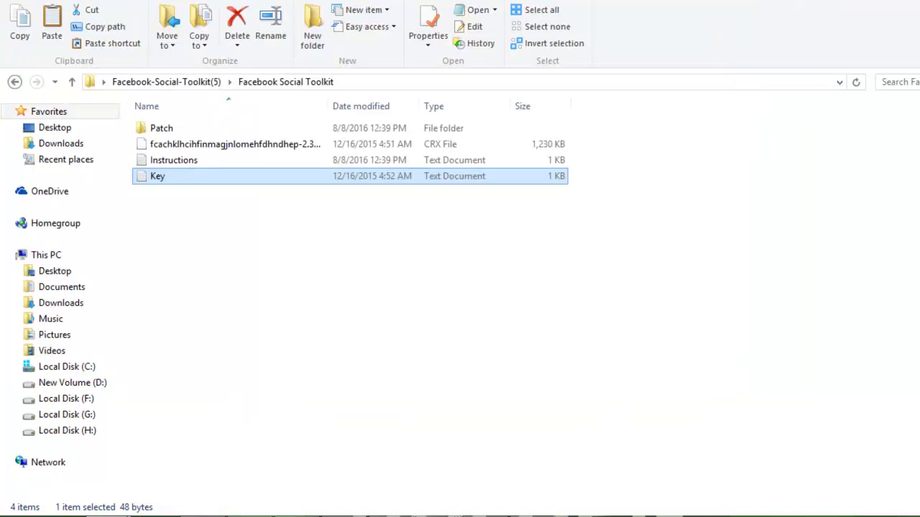
Open the 'Post On Multiple Facebook Groups' form under Premium Tools
{"action": "scroll", "coordinate": [697, 304], "scroll_direction": "down", "scroll_amount": 3}
{"action": "scroll", "coordinate": [703, 368], "scroll_direction": "up", "scroll_amount": 1}
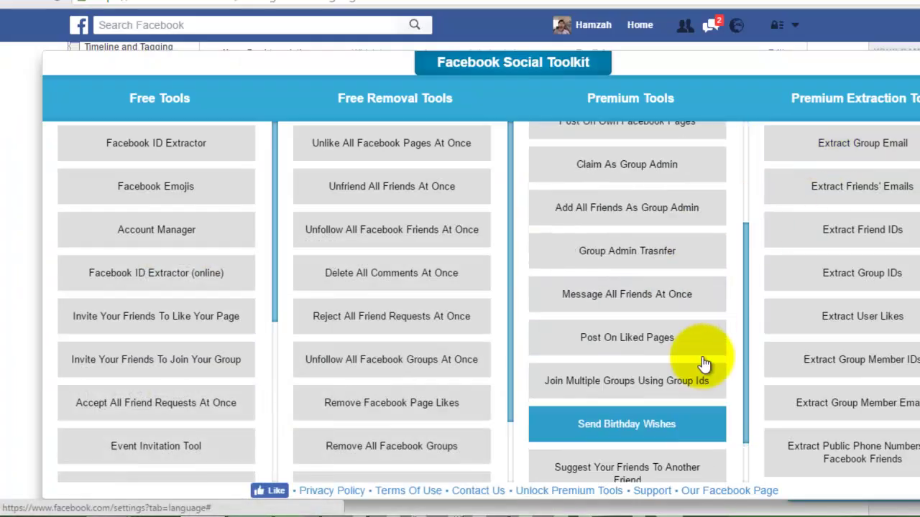
{"action": "scroll", "coordinate": [647, 359], "scroll_direction": "up", "scroll_amount": 3}
{"action": "scroll", "coordinate": [711, 161], "scroll_direction": "up", "scroll_amount": 1}
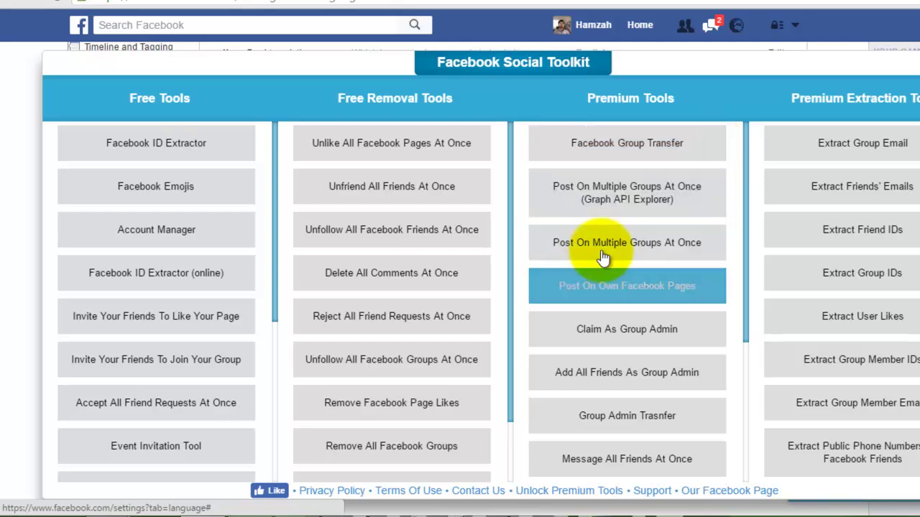
{"action": "left_click", "coordinate": [661, 194]}
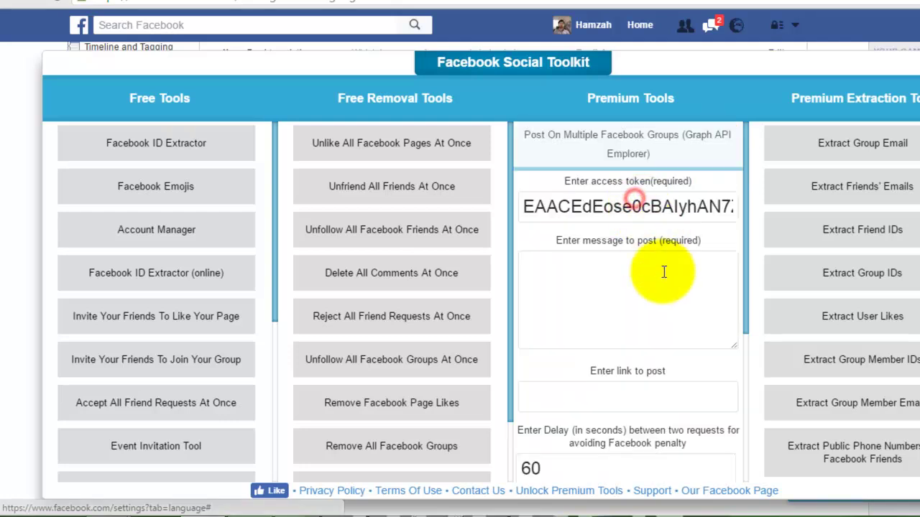
{"action": "left_click", "coordinate": [637, 98]}
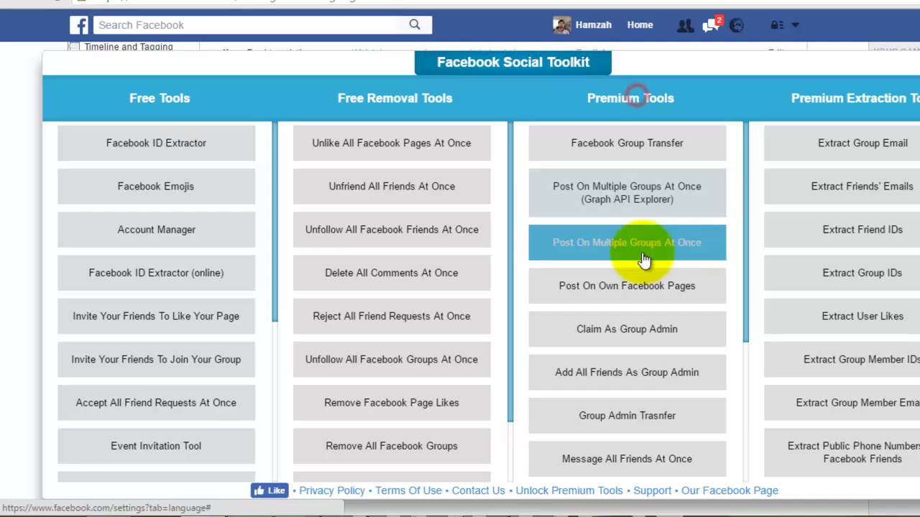
{"action": "left_click", "coordinate": [635, 241]}
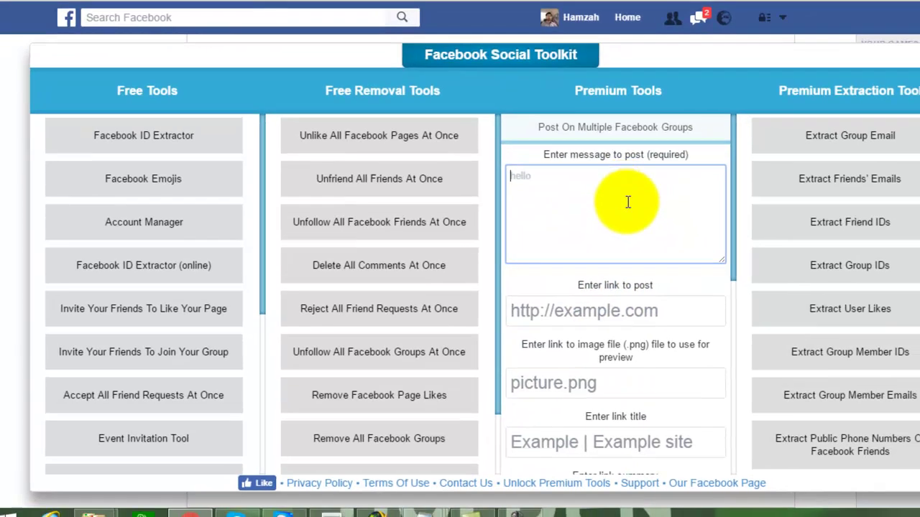
Scroll down the posting form and click into its link title field
{"action": "scroll", "coordinate": [611, 302], "scroll_direction": "down", "scroll_amount": 2}
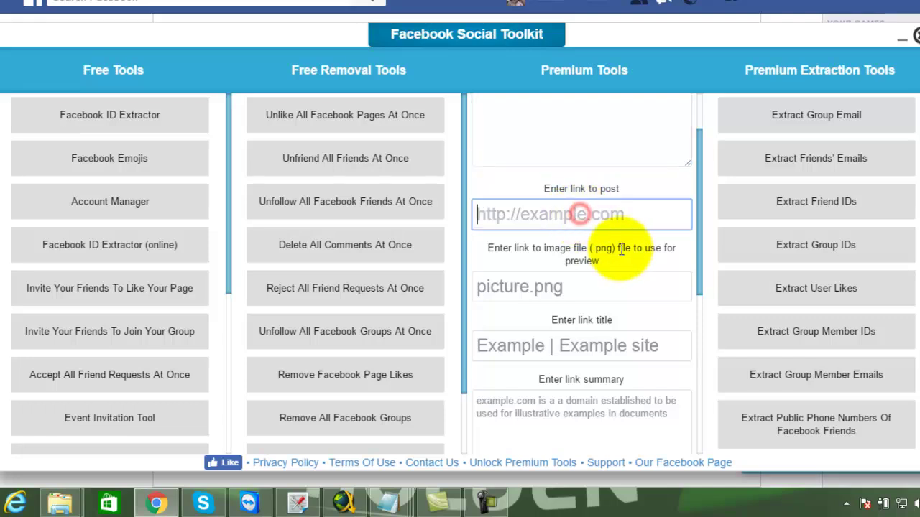
{"action": "scroll", "coordinate": [622, 250], "scroll_direction": "down", "scroll_amount": 2}
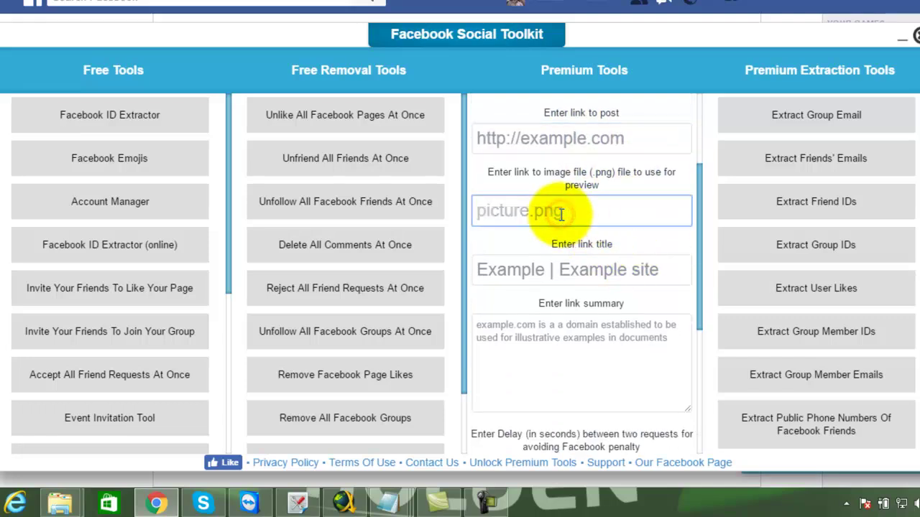
{"action": "left_click", "coordinate": [552, 267]}
{"action": "scroll", "coordinate": [596, 239], "scroll_direction": "down", "scroll_amount": 4}
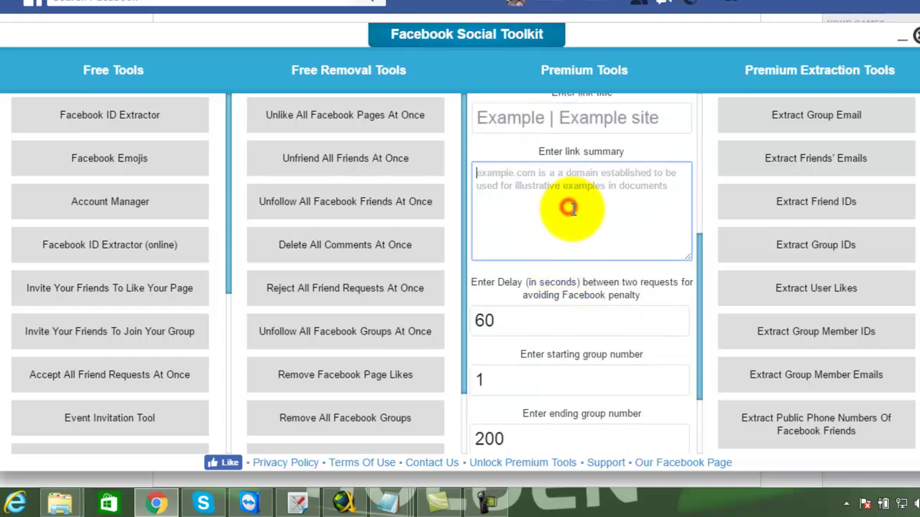
{"action": "scroll", "coordinate": [536, 248], "scroll_direction": "down", "scroll_amount": 3}
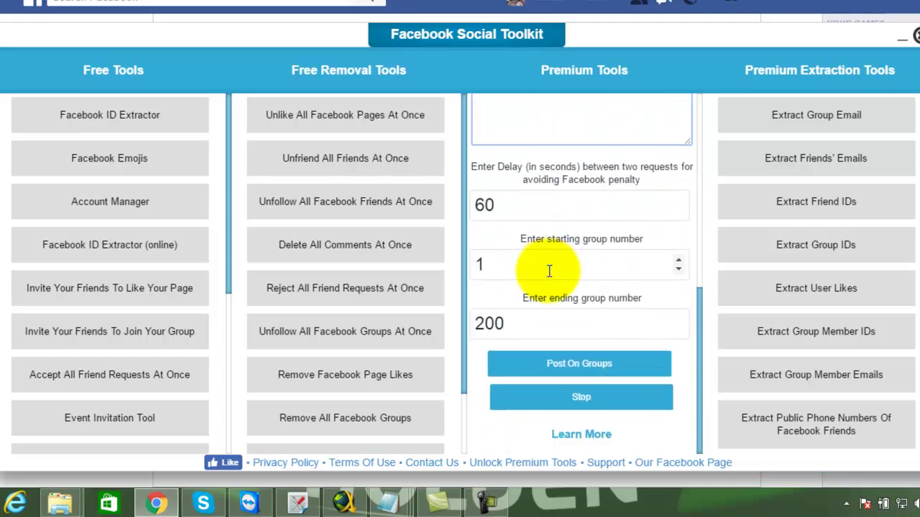
Open the unlock form's email field and bring the Key notes window to the front
{"action": "left_click", "coordinate": [591, 367]}
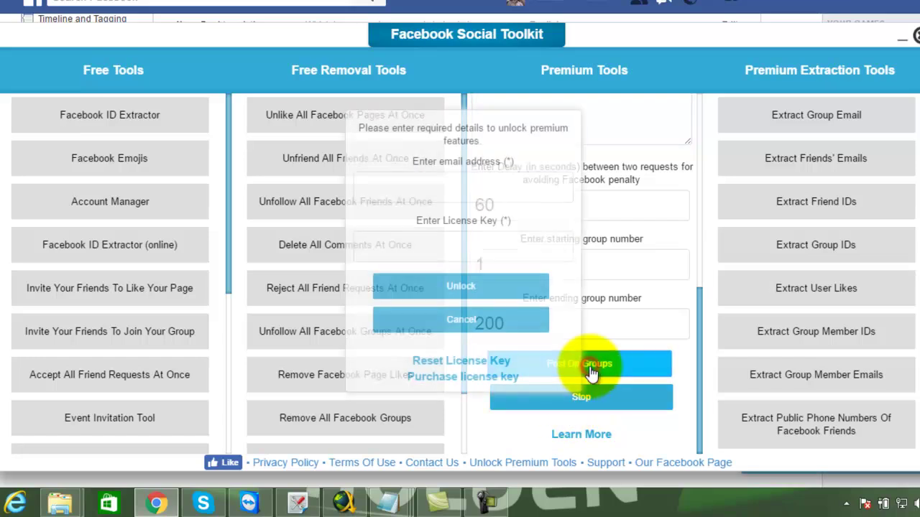
{"action": "left_click", "coordinate": [475, 187]}
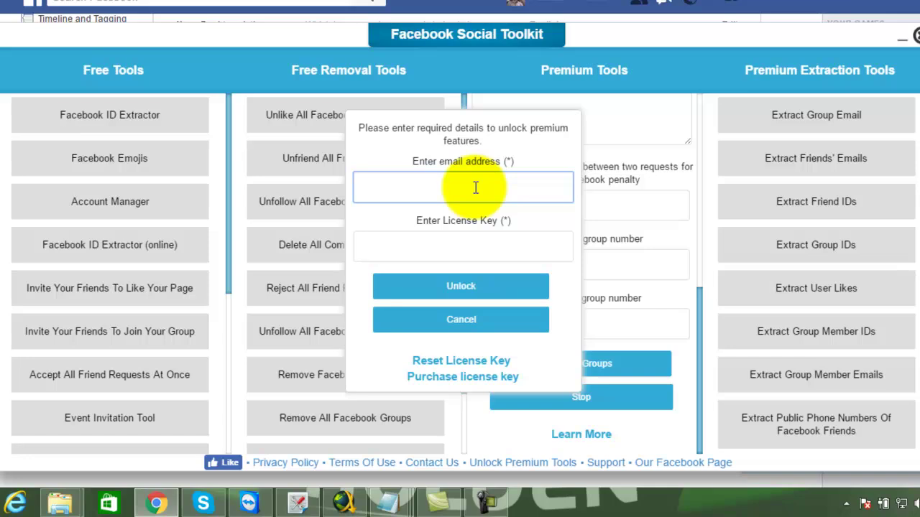
{"action": "mouse_move", "coordinate": [388, 503]}
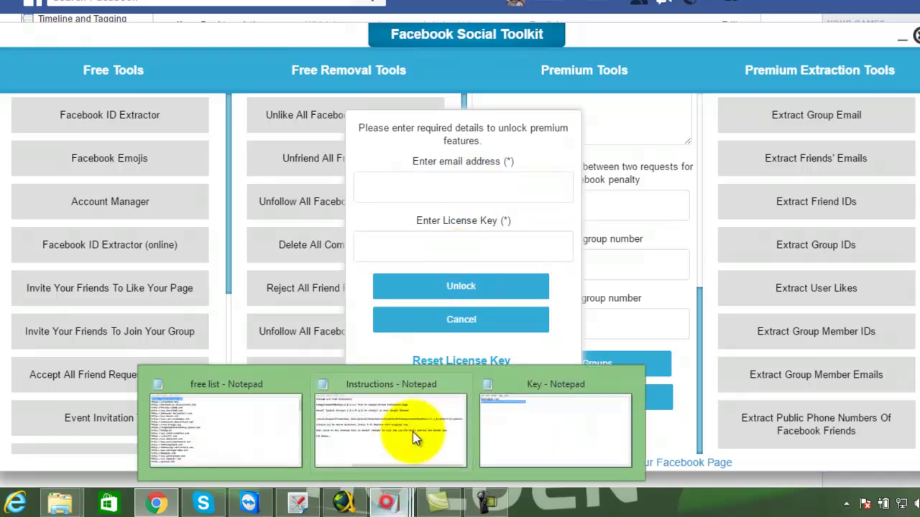
{"action": "left_click", "coordinate": [413, 432]}
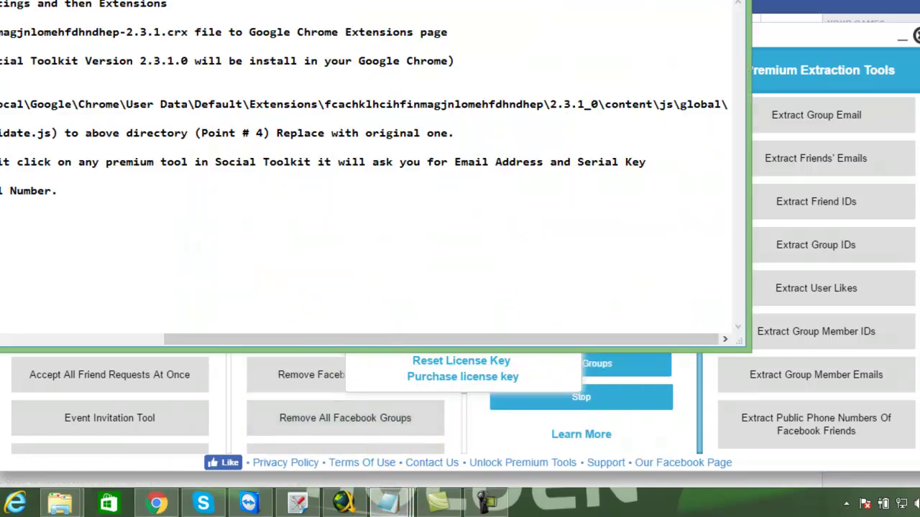
{"action": "left_click", "coordinate": [318, 456]}
{"action": "mouse_move", "coordinate": [390, 502]}
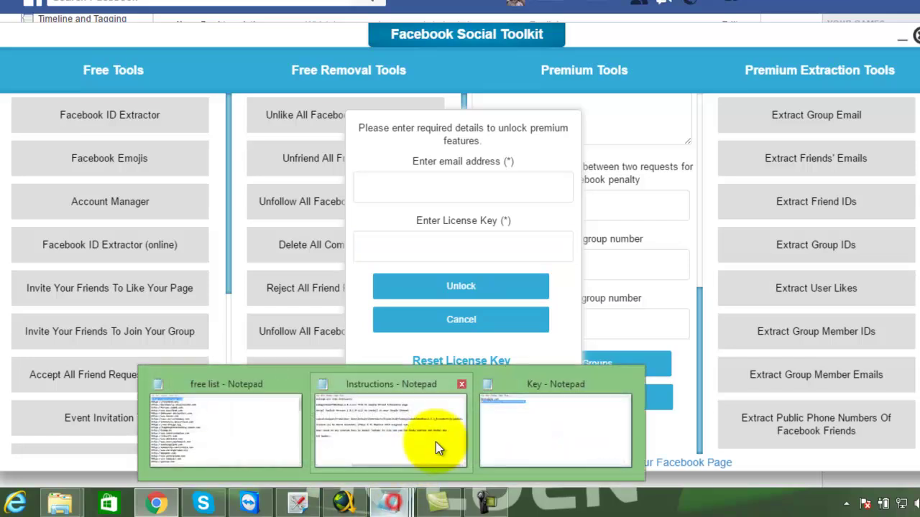
{"action": "left_click", "coordinate": [536, 447]}
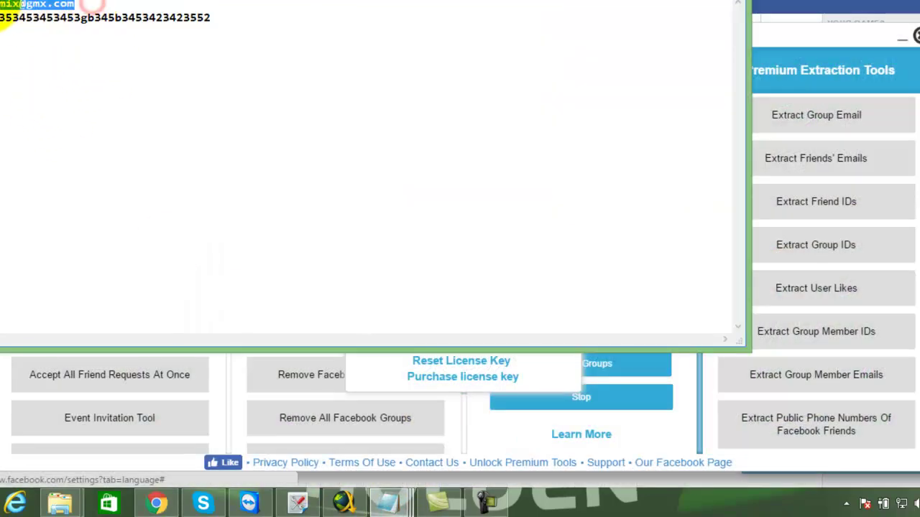
Copy the saved email address from the Key notes into the unlock form's email field
{"action": "right_click", "coordinate": [26, 7]}
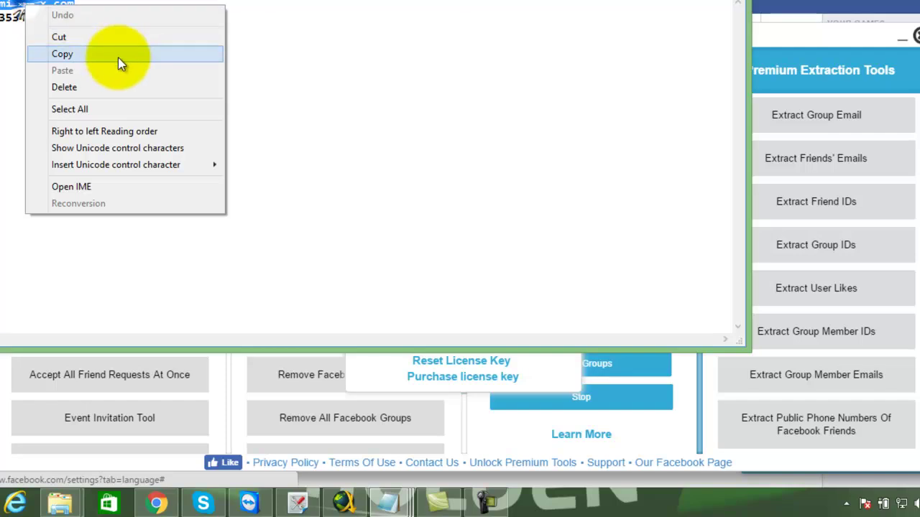
{"action": "left_click", "coordinate": [117, 54]}
{"action": "left_click", "coordinate": [675, 2]}
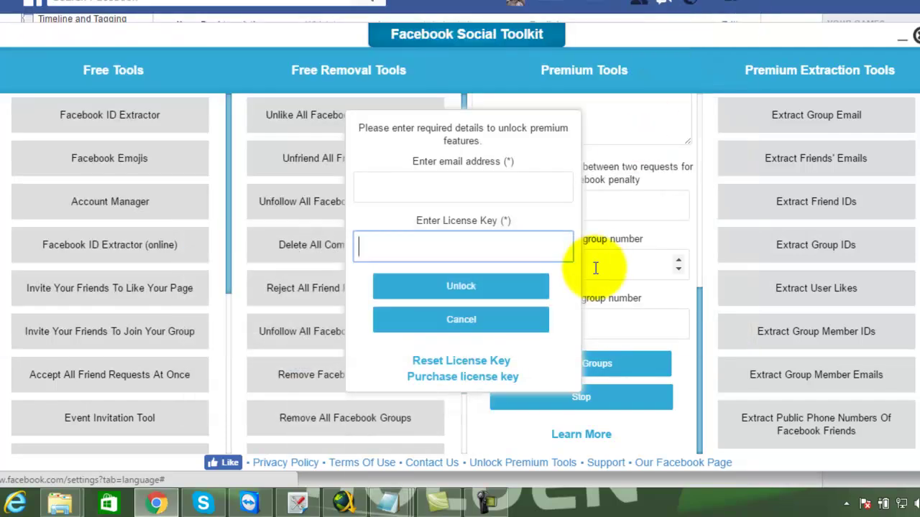
{"action": "right_click", "coordinate": [449, 190]}
{"action": "left_click", "coordinate": [529, 284]}
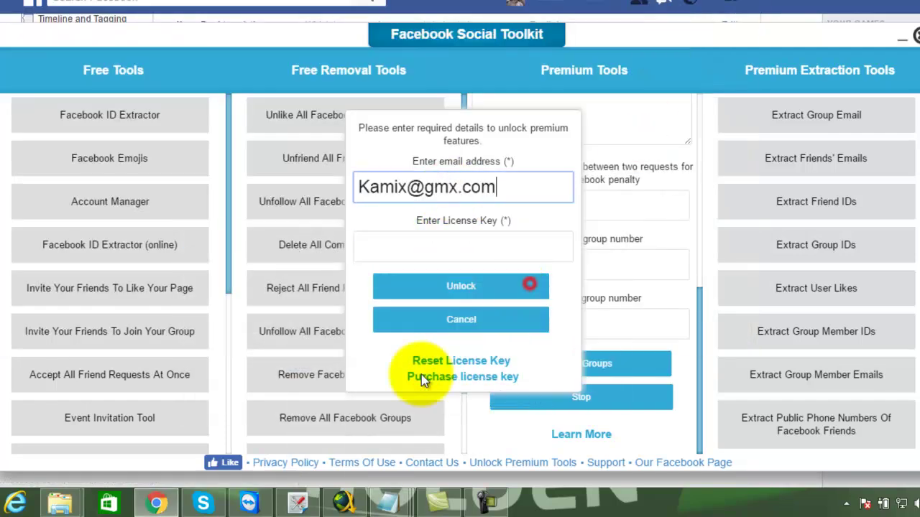
Select the complete license key line in the Key notes
{"action": "mouse_move", "coordinate": [390, 503]}
{"action": "left_click", "coordinate": [503, 388]}
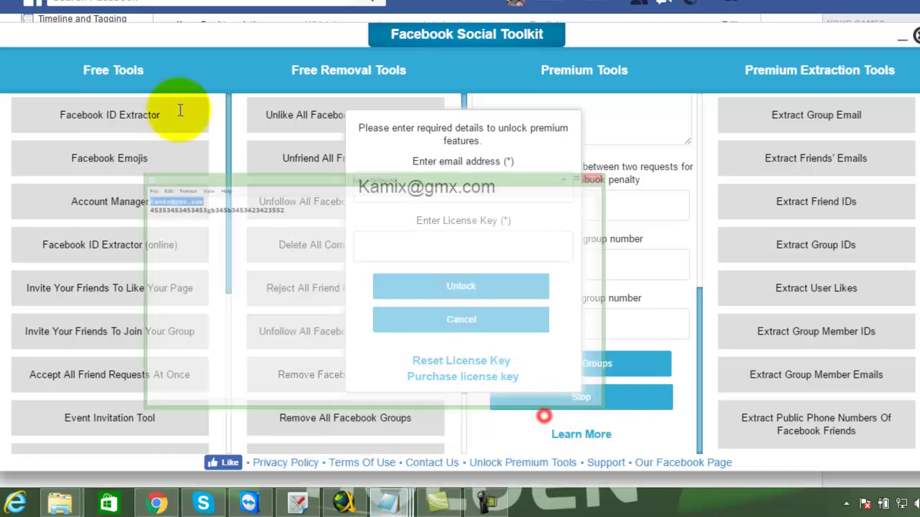
{"action": "left_click_drag", "start_coordinate": [178, 17], "coordinate": [1, 19]}
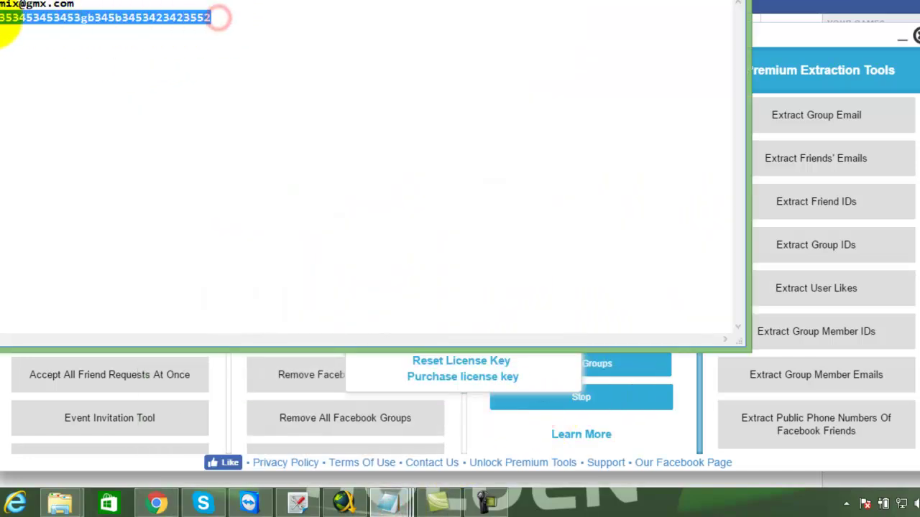
{"action": "left_click", "coordinate": [109, 38]}
{"action": "left_click_drag", "start_coordinate": [215, 19], "coordinate": [110, 26]}
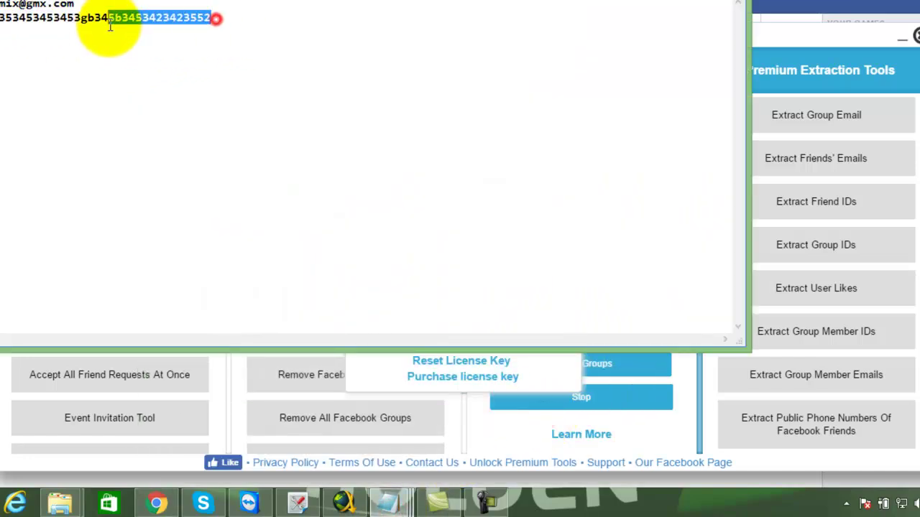
{"action": "right_click", "coordinate": [45, 24]}
{"action": "left_click", "coordinate": [119, 72]}
{"action": "left_click", "coordinate": [366, 65]}
{"action": "left_click_drag", "start_coordinate": [210, 19], "coordinate": [22, 26]}
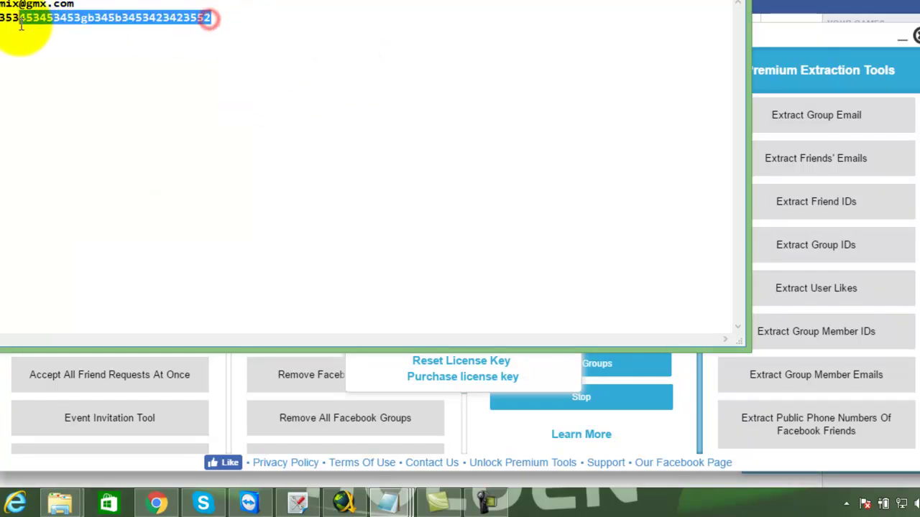
Paste the license key into the unlock form and submit it to unlock premium
{"action": "right_click", "coordinate": [8, 23]}
{"action": "left_click", "coordinate": [84, 62]}
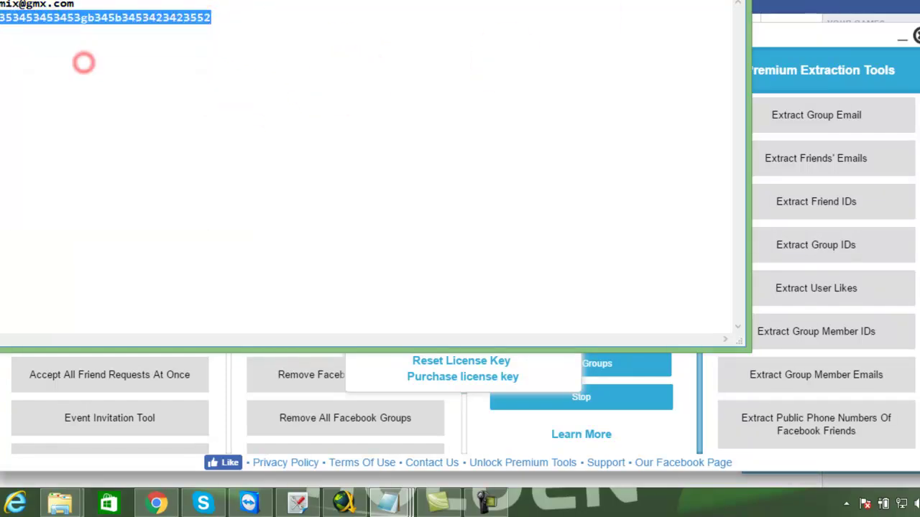
{"action": "key", "text": "alt+Tab"}
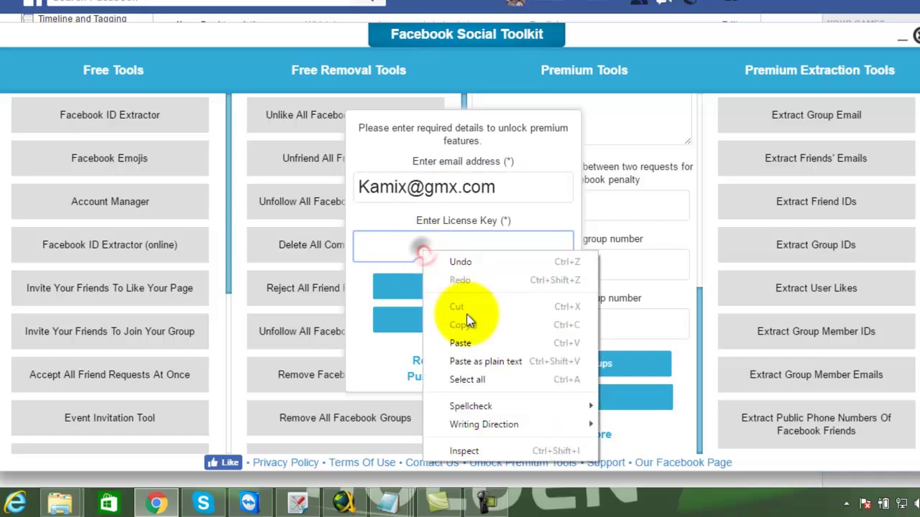
{"action": "left_click", "coordinate": [491, 344]}
{"action": "left_click", "coordinate": [461, 286]}
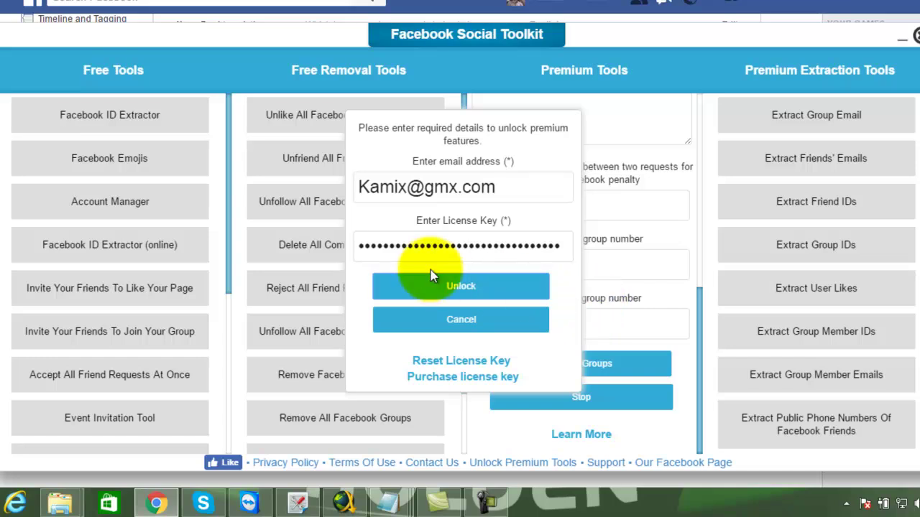
{"action": "left_click", "coordinate": [548, 250]}
{"action": "left_click", "coordinate": [471, 288]}
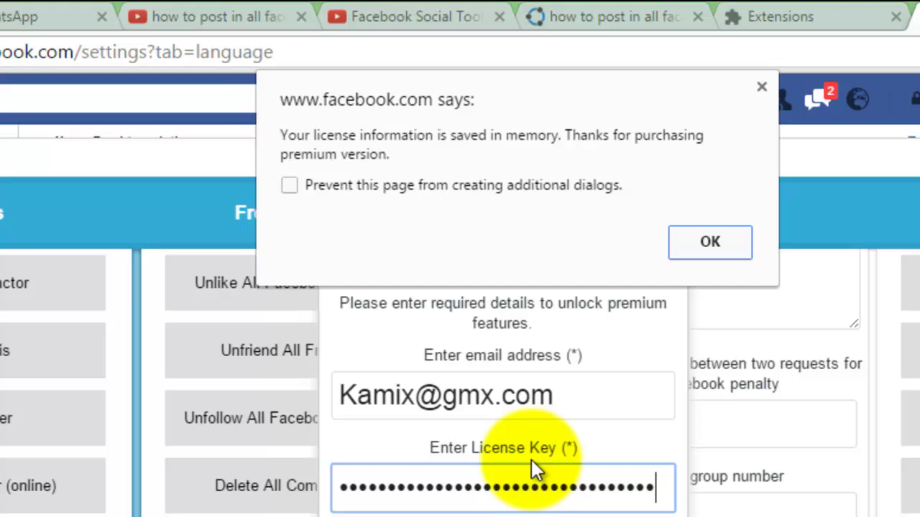
Dismiss the 'license information is saved' alert and scroll the Post On Multiple Facebook Groups form to the top
{"action": "left_click", "coordinate": [702, 245]}
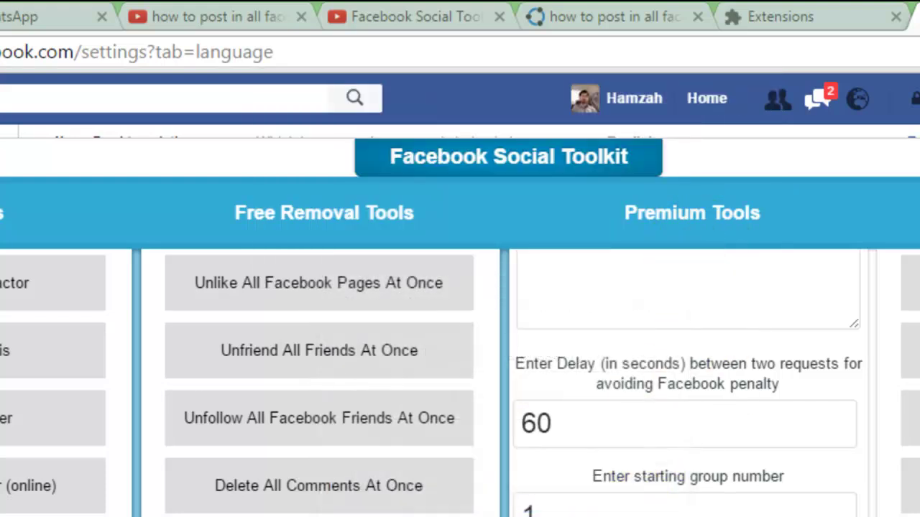
{"action": "scroll", "coordinate": [780, 503], "scroll_direction": "up", "scroll_amount": 3}
{"action": "scroll", "coordinate": [780, 503], "scroll_direction": "down", "scroll_amount": 3}
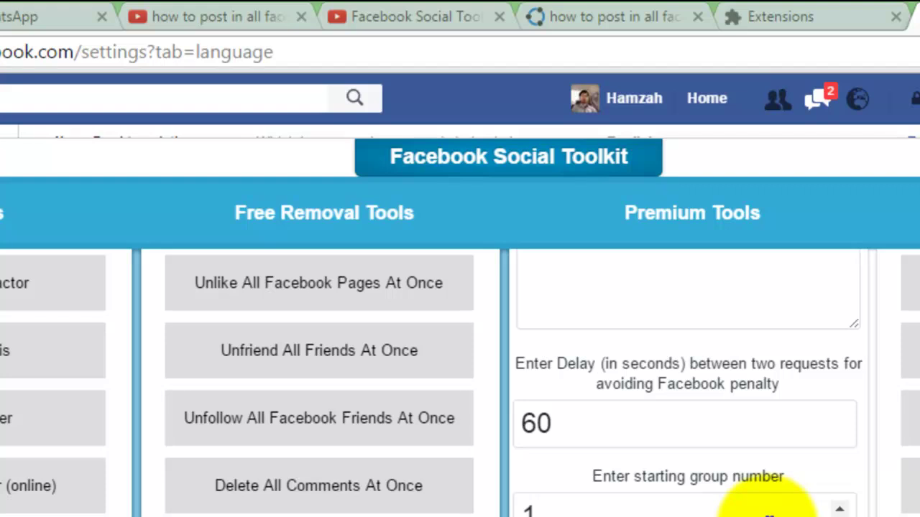
{"action": "scroll", "coordinate": [761, 507], "scroll_direction": "up", "scroll_amount": 2}
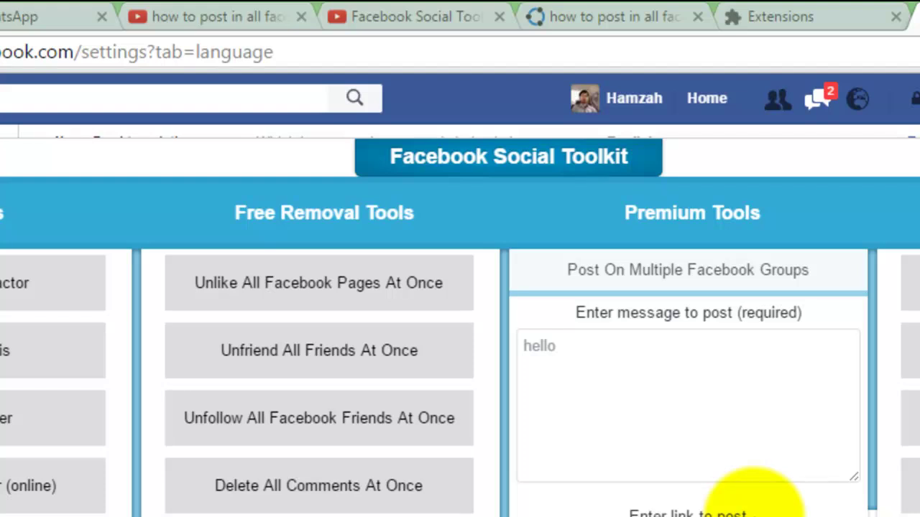
{"action": "scroll", "coordinate": [755, 506], "scroll_direction": "down", "scroll_amount": 4}
{"action": "scroll", "coordinate": [759, 513], "scroll_direction": "up", "scroll_amount": 2}
{"action": "scroll", "coordinate": [729, 503], "scroll_direction": "up", "scroll_amount": 2}
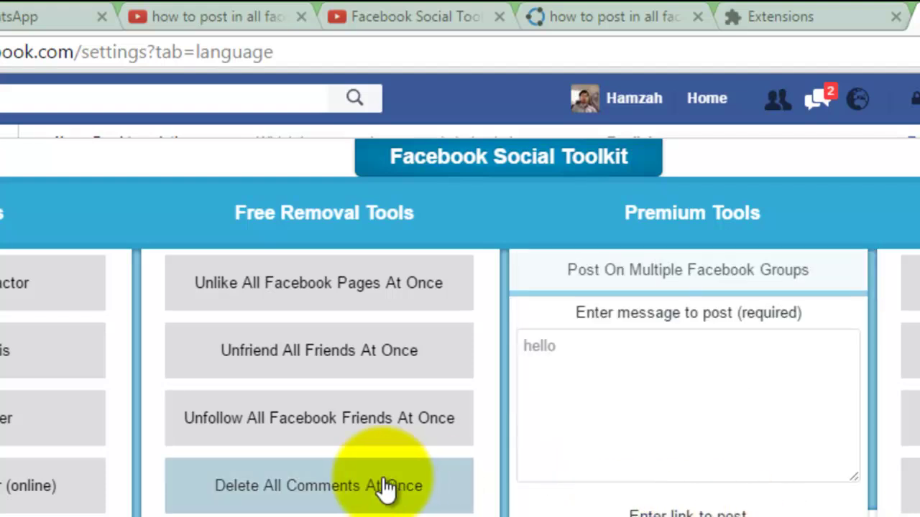